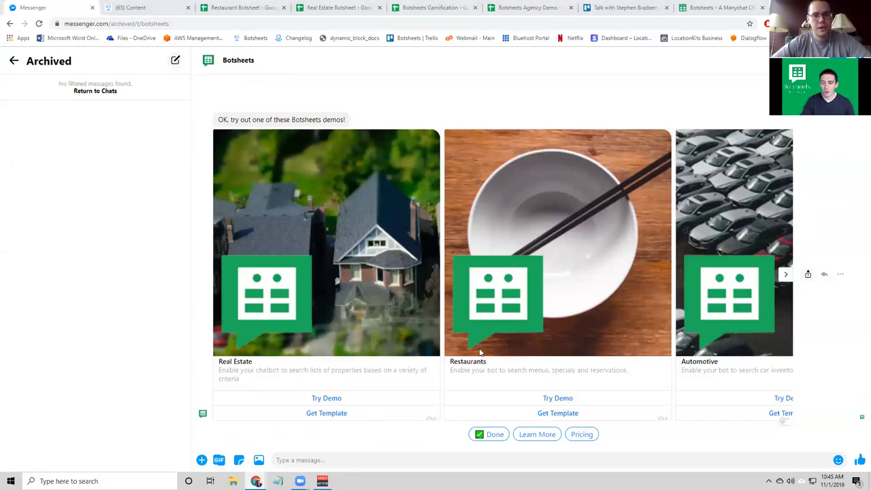
Step: Start the Restaurants demo, request Our Menu, and page the carousel from Daily Pizza to More Results
click(565, 402)
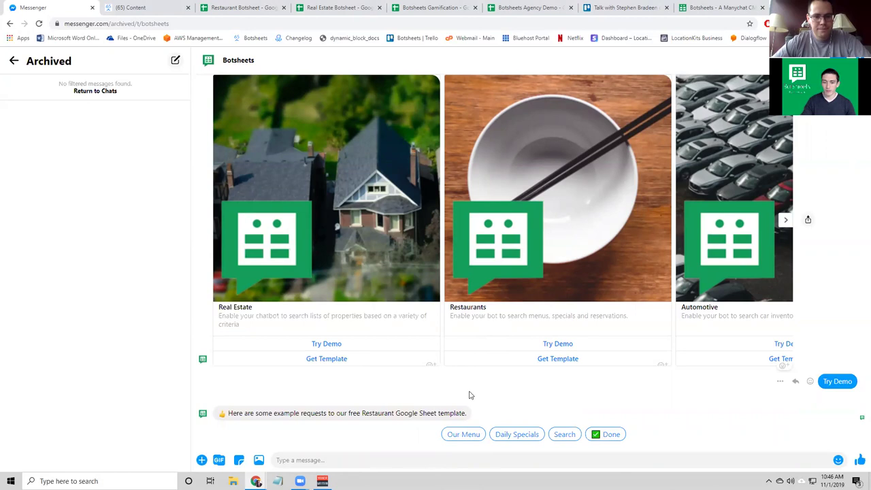
click(463, 434)
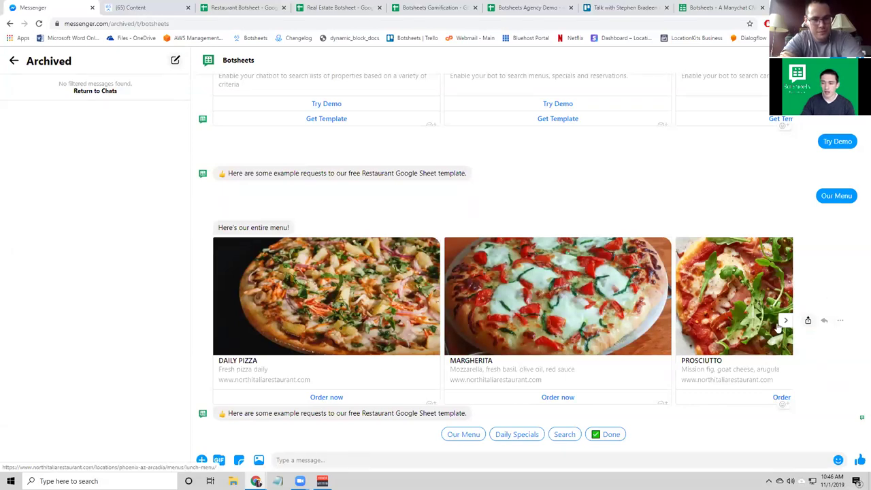
click(785, 322)
click(785, 321)
click(785, 321)
click(785, 321)
click(785, 321)
click(785, 321)
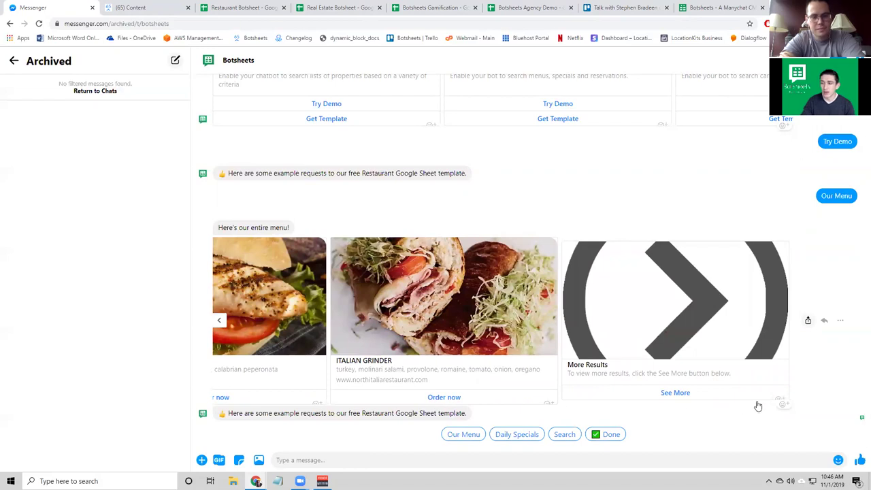
Step: Choose See More on the More Results card to get The Burger, Salads and Caesar
click(679, 394)
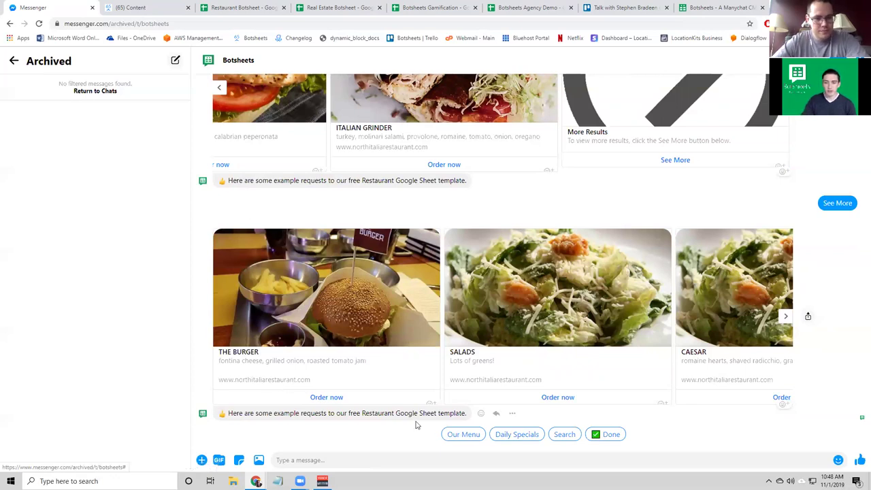
click(243, 8)
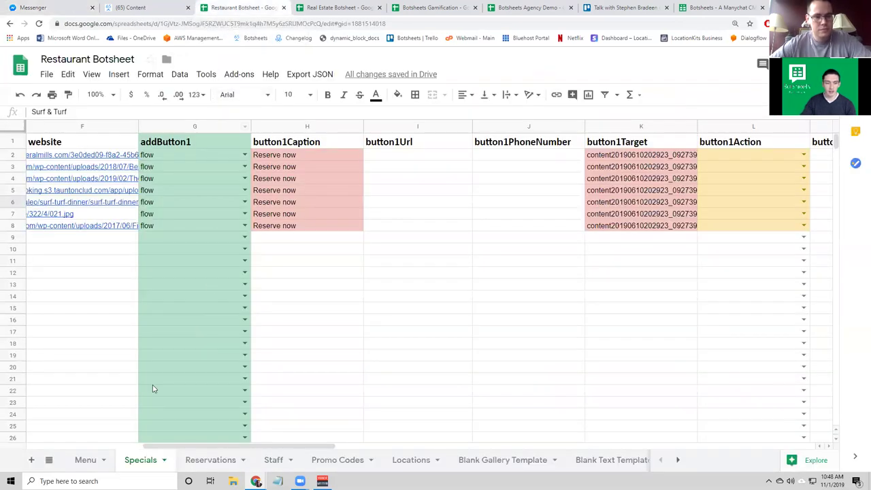
click(95, 460)
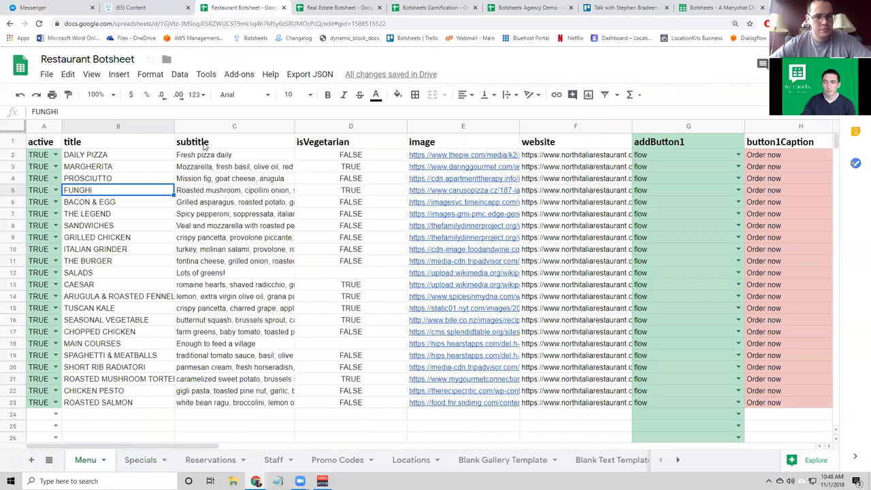
click(128, 154)
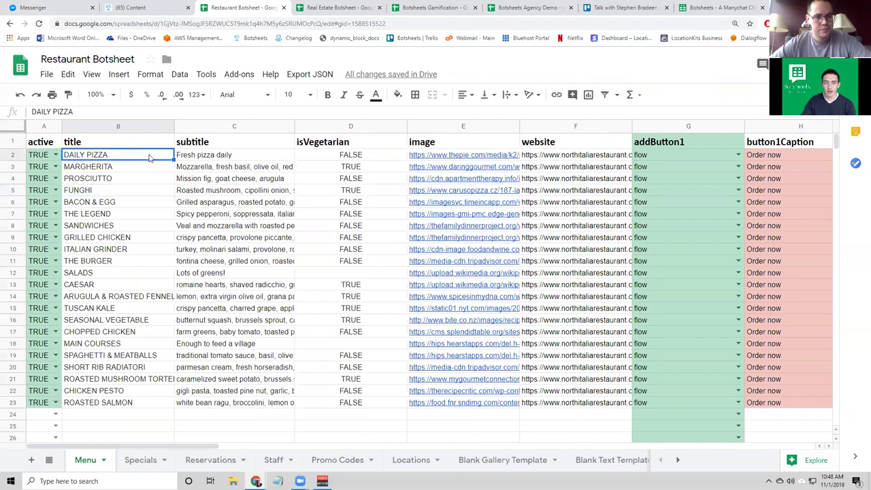
click(222, 156)
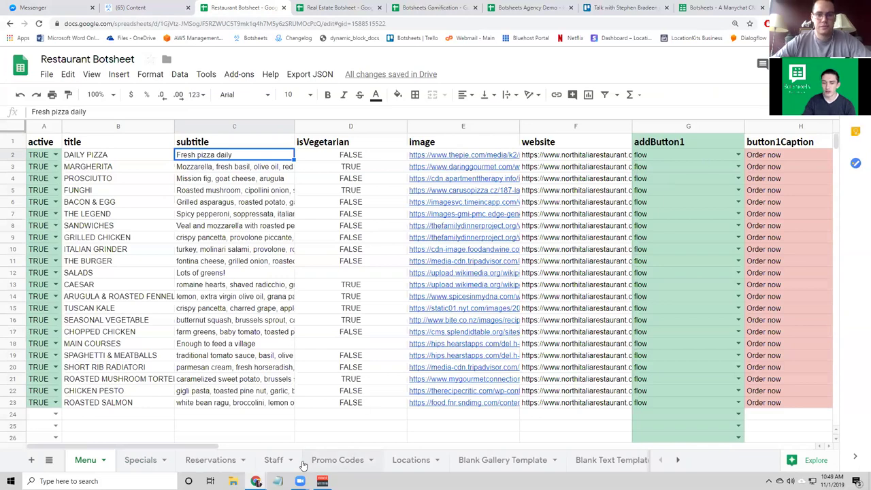
drag(218, 445, 421, 158)
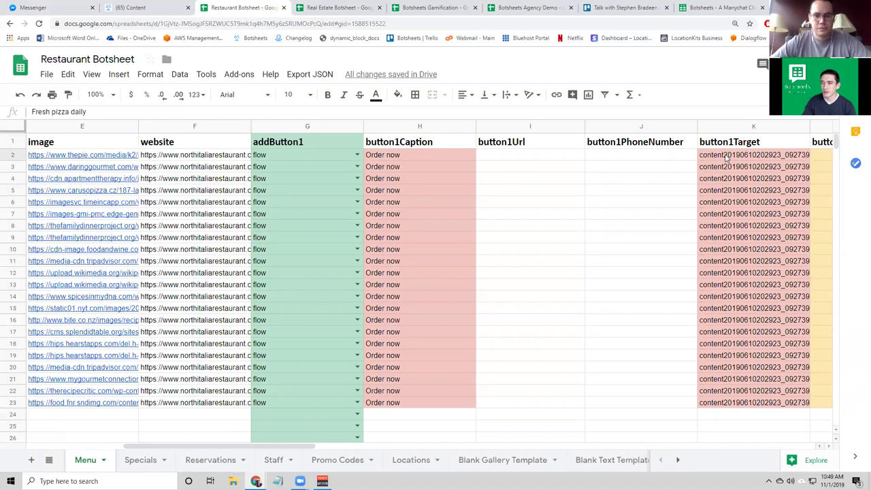
click(357, 155)
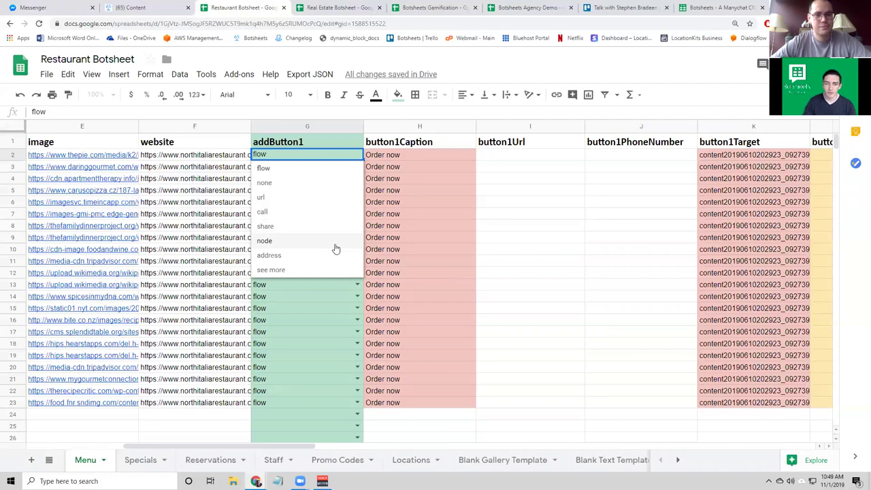
click(427, 176)
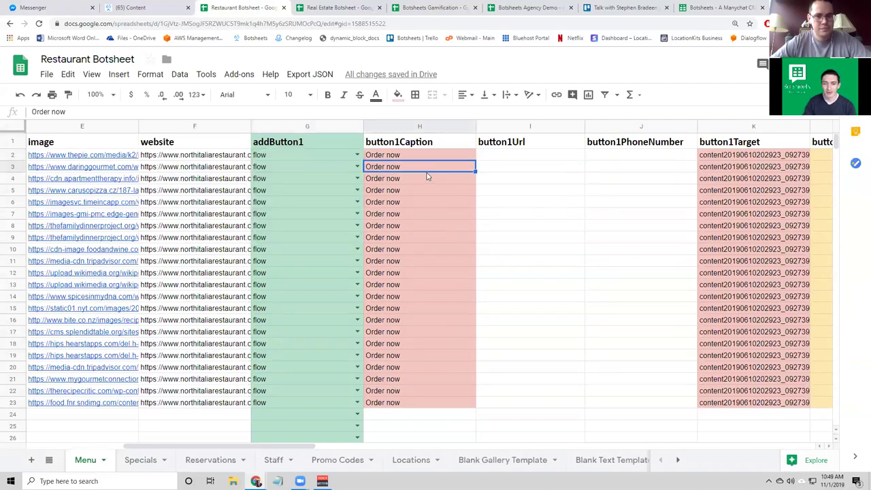
click(34, 7)
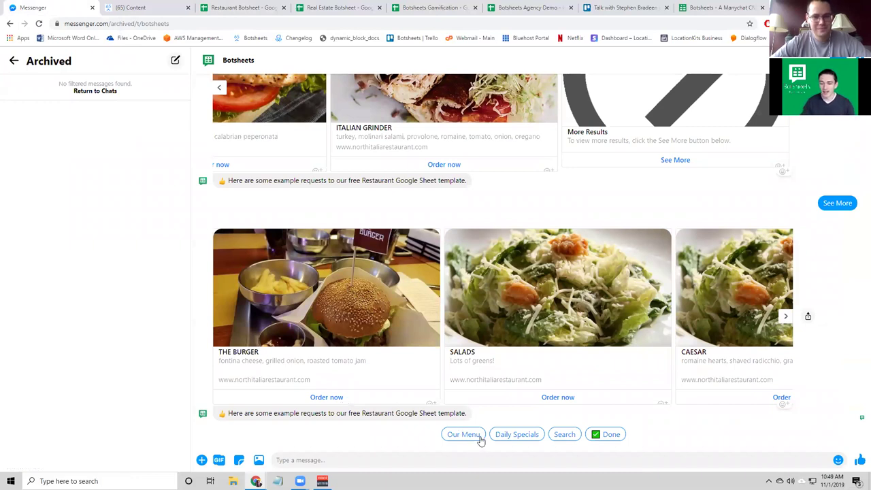
Step: Request Daily Specials, then review the Specials sheet's day entries, including Friday in B6
click(518, 435)
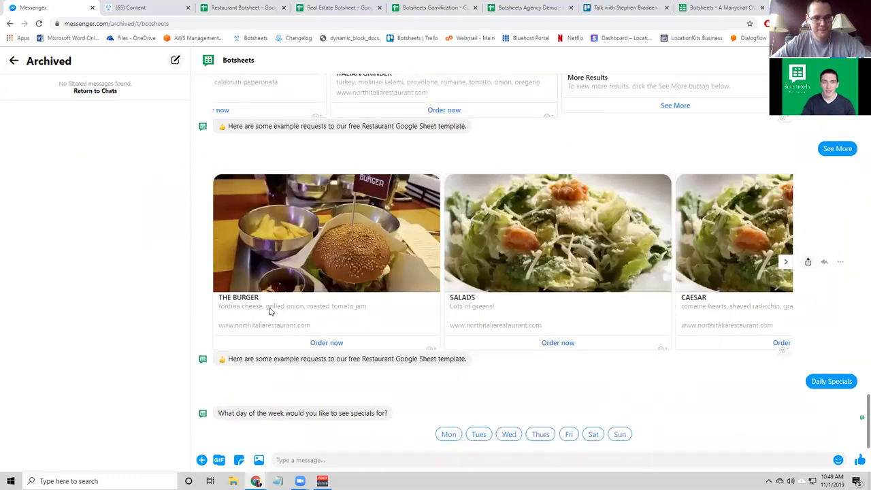
click(241, 8)
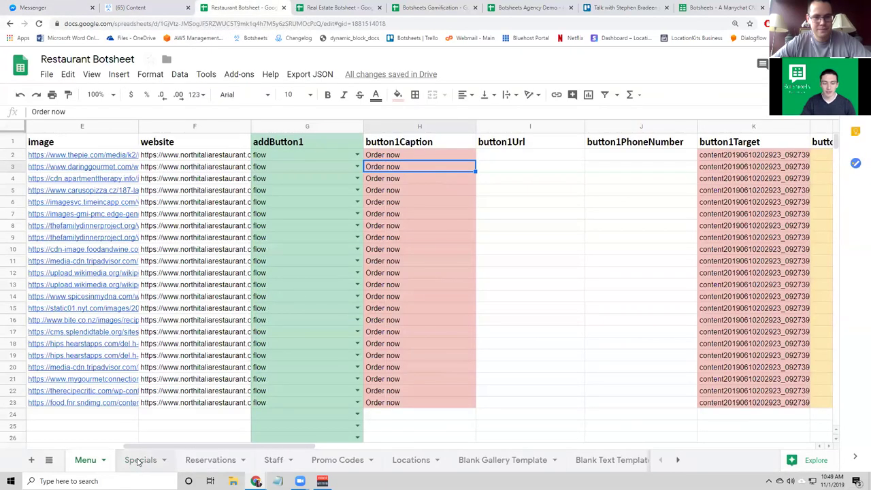
click(138, 462)
drag(272, 448, 138, 455)
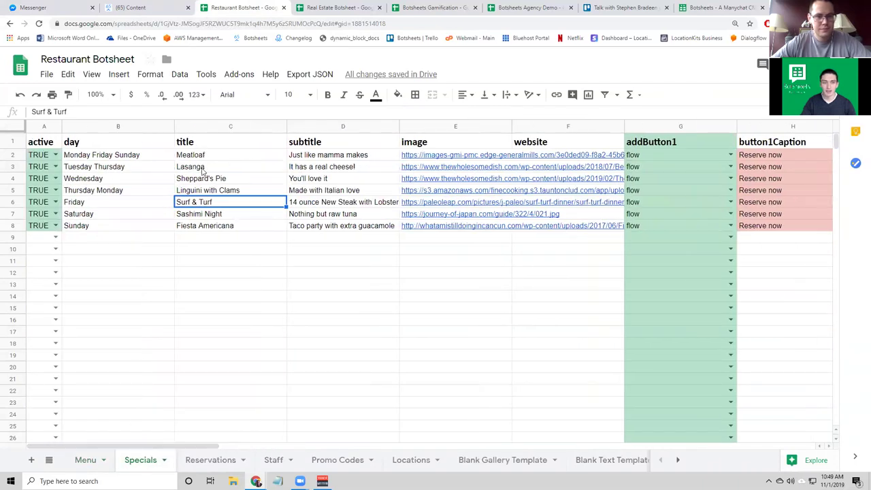
click(109, 156)
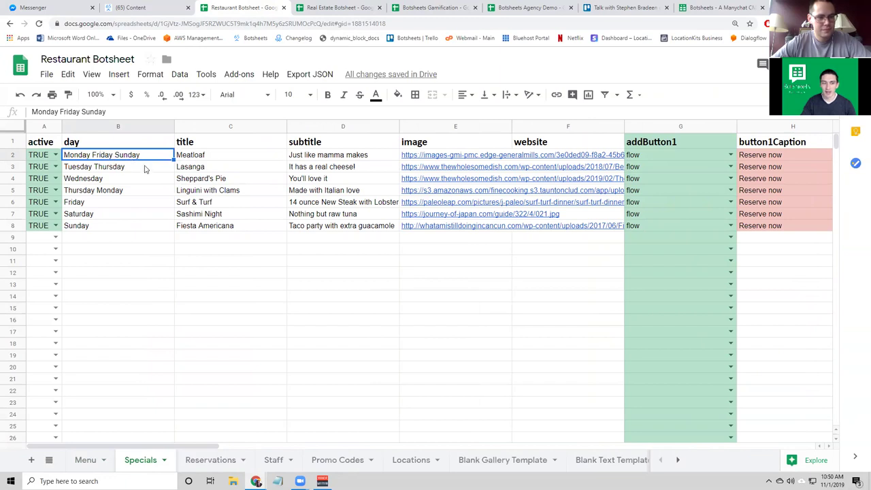
click(125, 206)
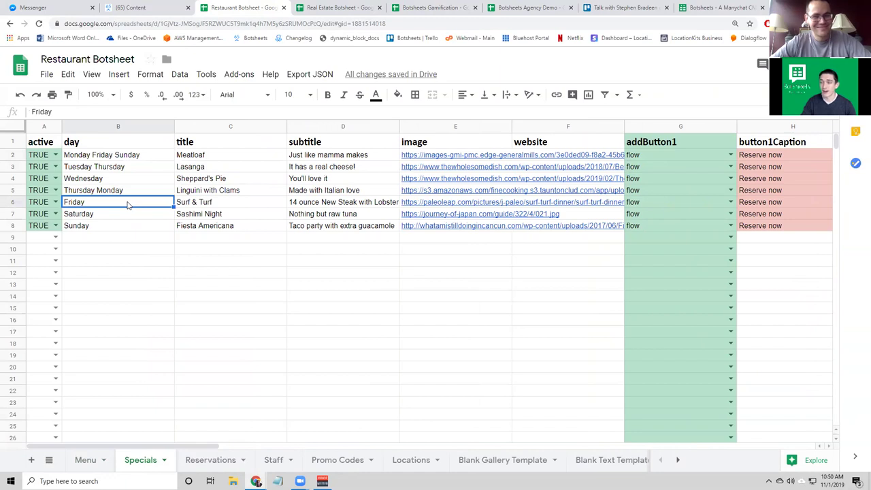
Step: Ask the bot for Fri specials (Meatloaf, Surf & Turf), then return to the Restaurant Botsheet
click(76, 8)
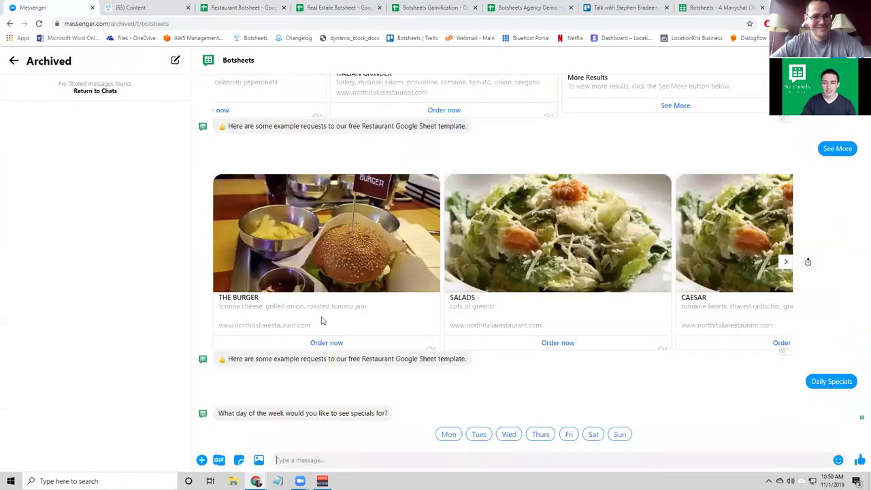
click(569, 435)
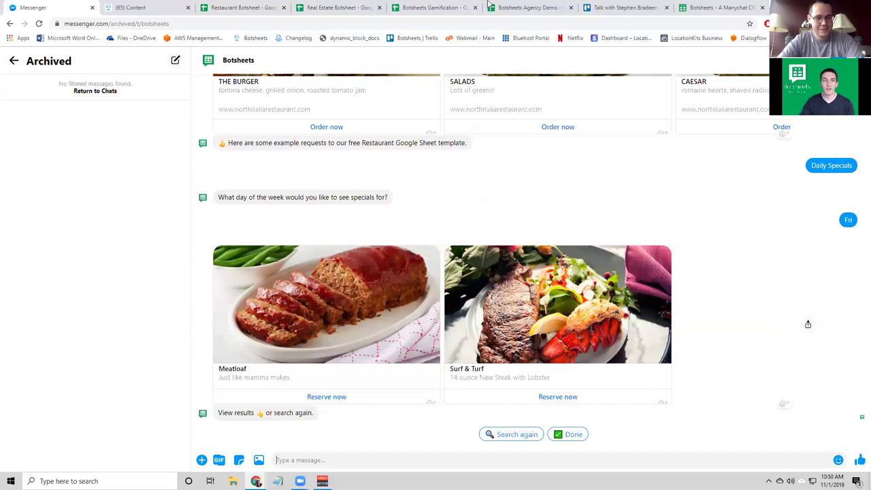
click(225, 8)
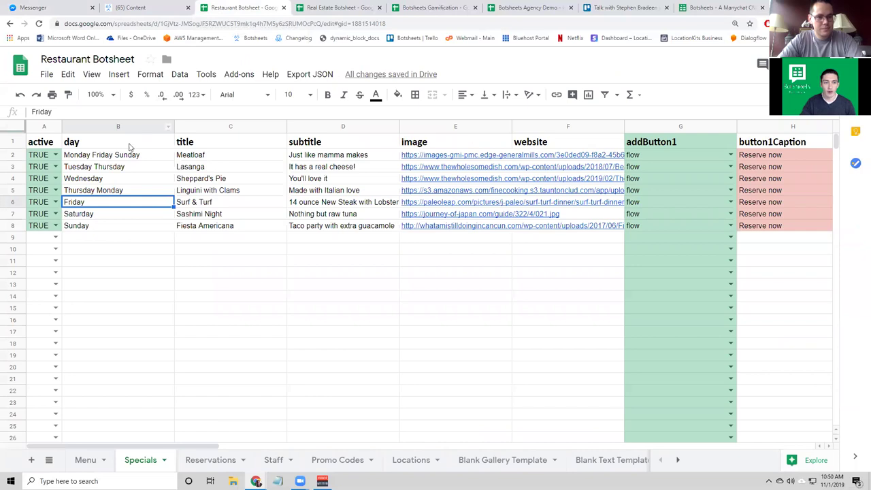
Step: Point out the Friday specials in the sheet: Meatloaf in row 2 and Surf & Turf in row 6
click(102, 155)
click(102, 204)
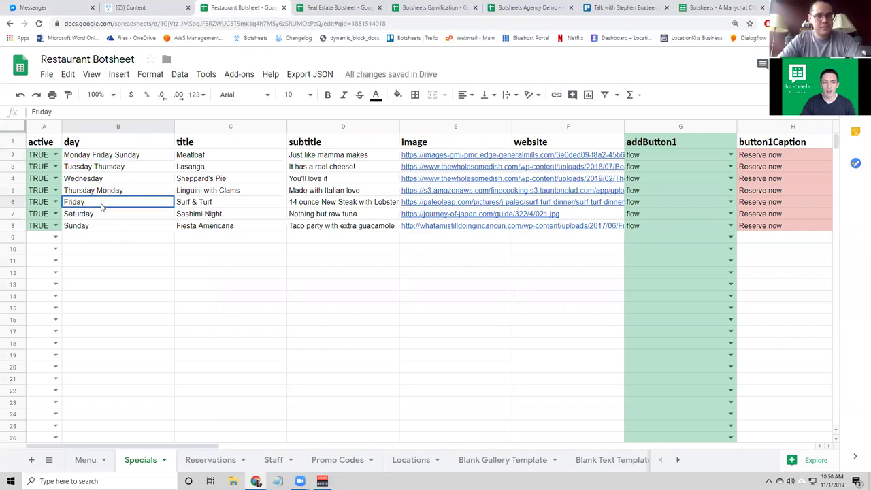
click(204, 156)
click(212, 204)
click(119, 202)
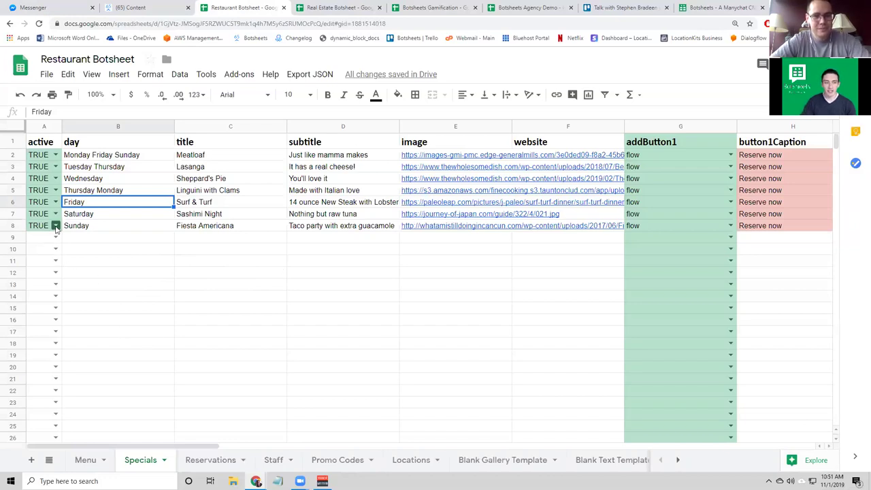
Step: Set cell A6's active value to FALSE to turn off the Friday Surf & Turf special
click(55, 203)
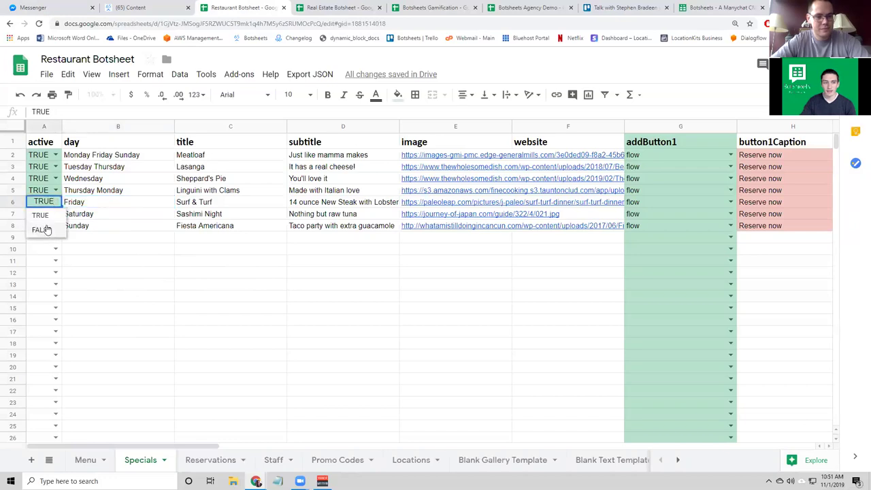
click(37, 230)
click(102, 207)
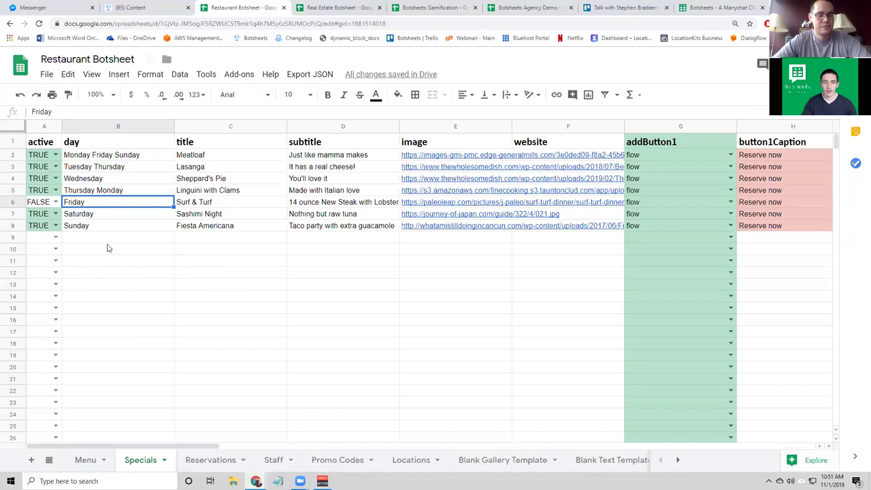
Step: Rerun the Daily Specials search for Fri, now returning only Meatloaf, and finish with Done
click(48, 8)
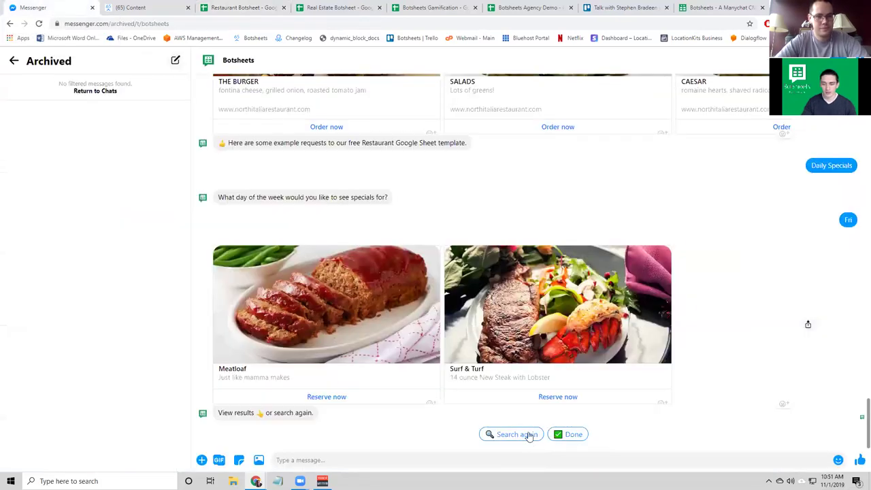
click(530, 435)
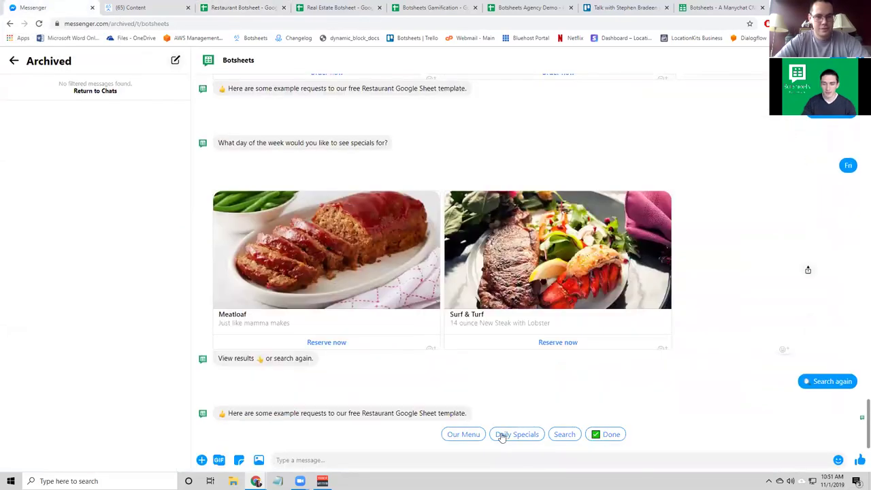
click(505, 435)
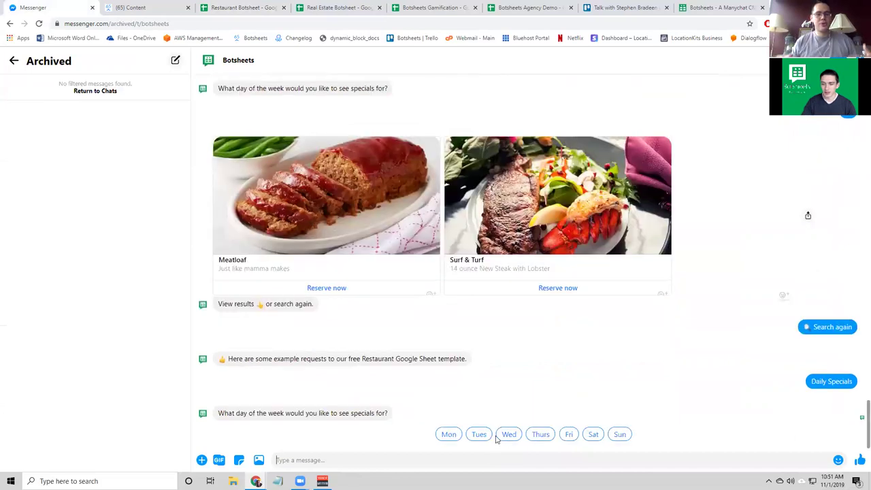
click(567, 436)
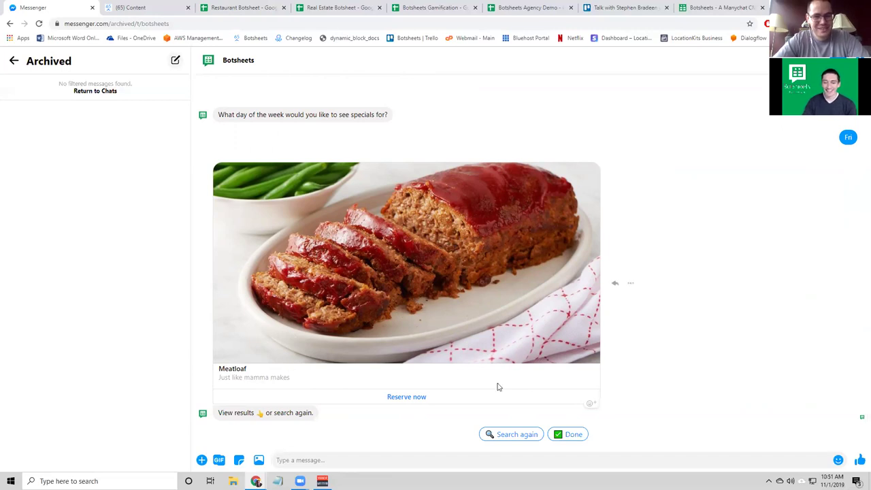
click(565, 434)
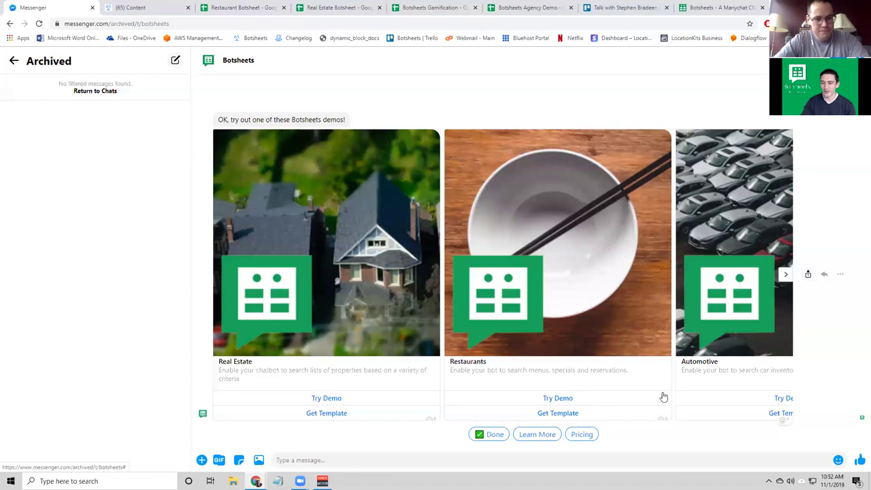
Step: Start the Real Estate demo and bring up the Real Estate Botsheet's Properties sheet
click(327, 398)
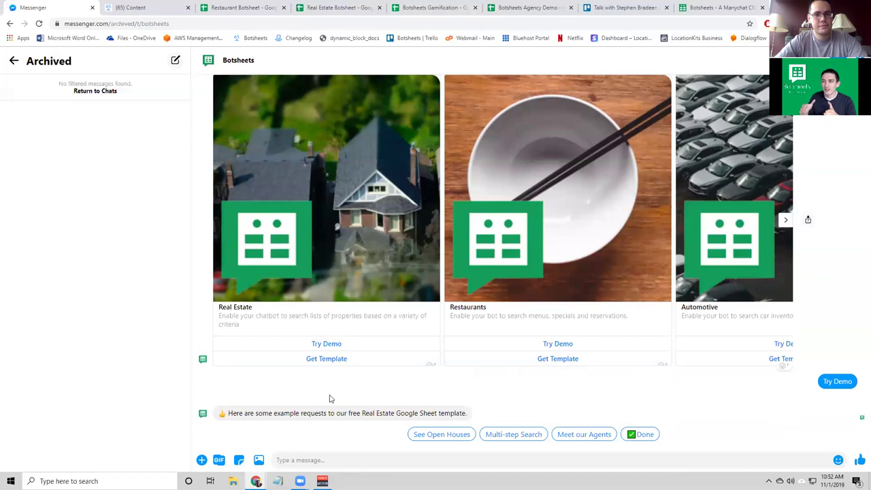
click(342, 8)
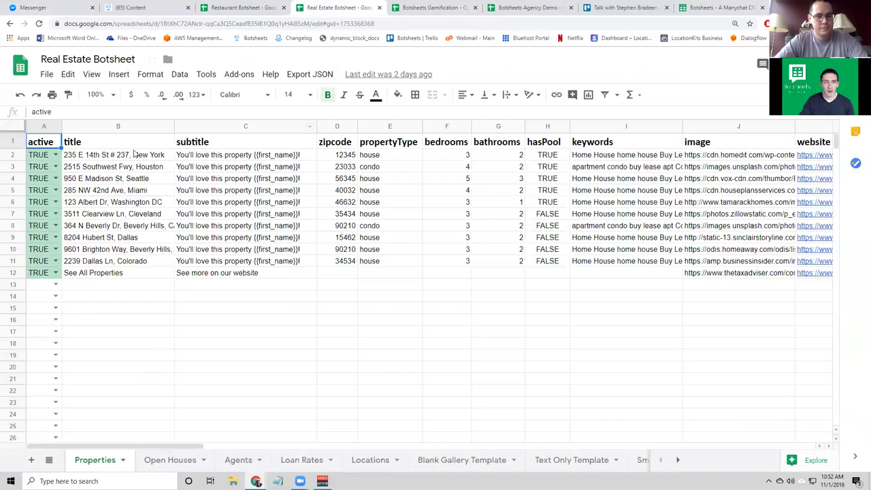
Step: Inspect the first property's subtitle in C2 and bedroom count in F2, then return to Messenger
click(233, 157)
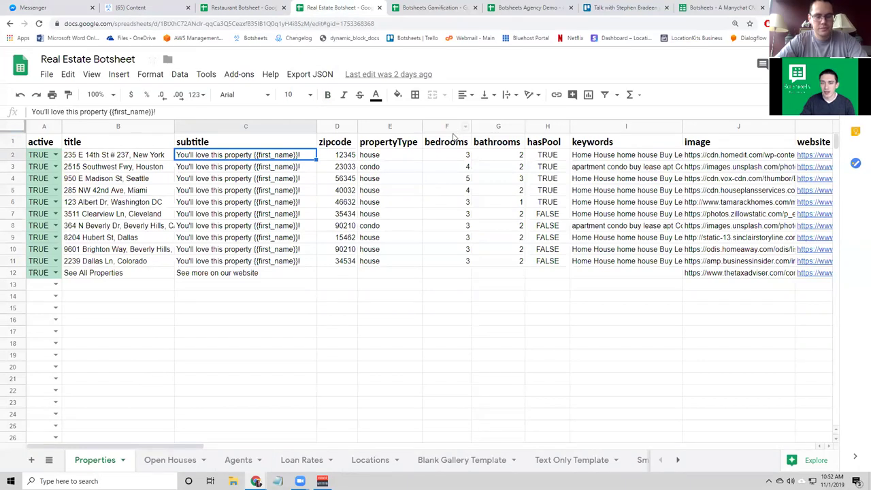
click(455, 155)
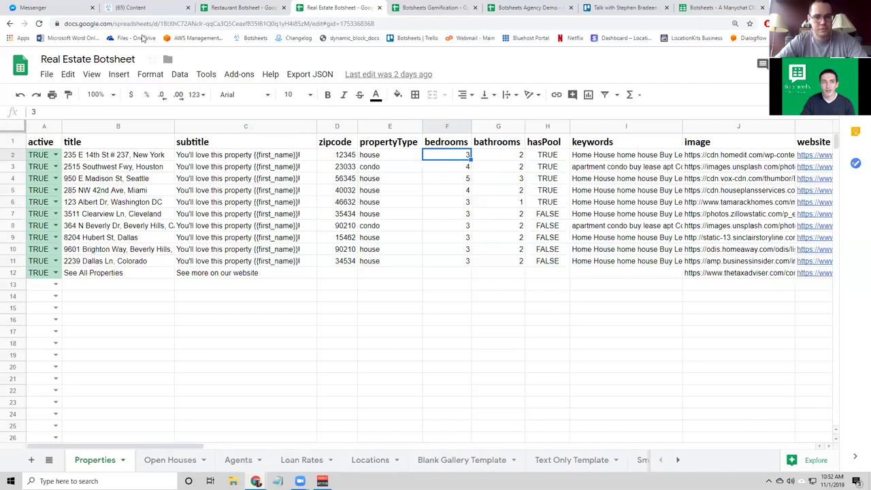
click(30, 8)
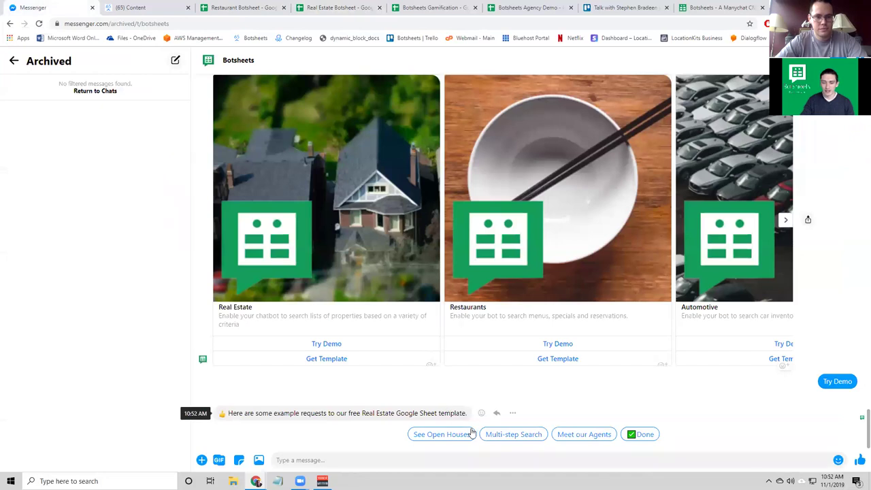
Step: Begin the Multi-step Search, then check row 3's condo type, 4 bedrooms and bathroom count
click(519, 436)
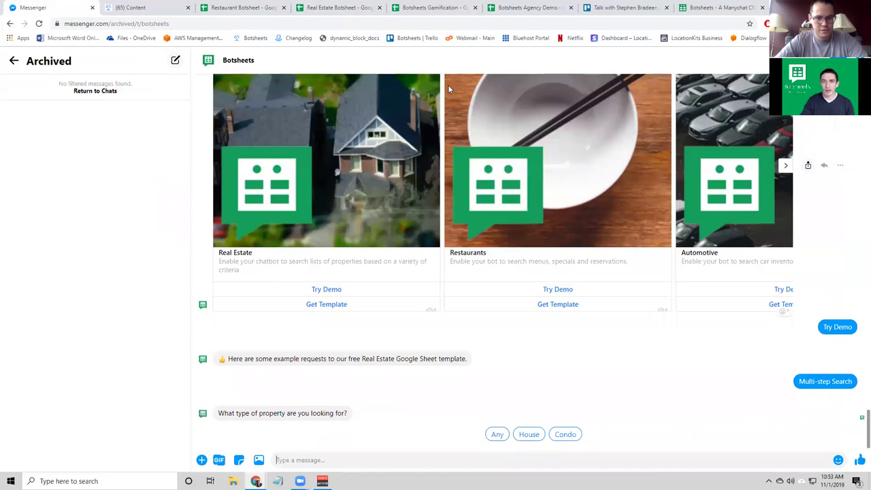
click(337, 8)
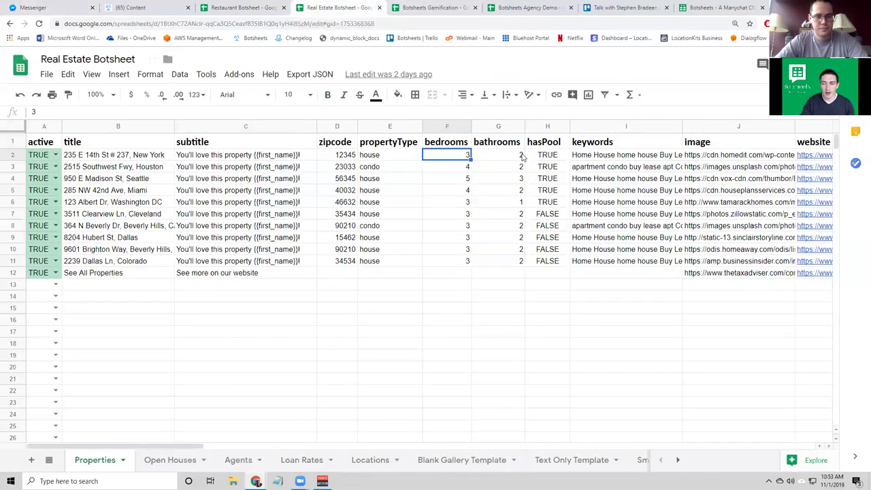
click(380, 169)
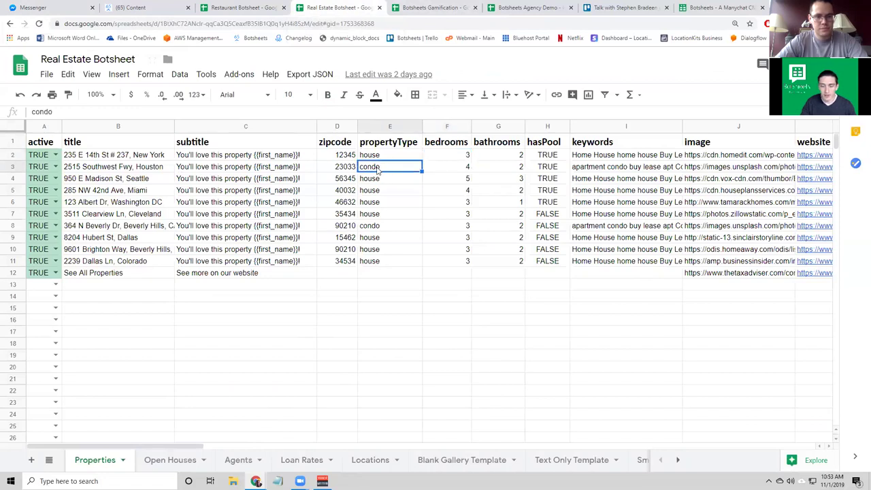
click(455, 169)
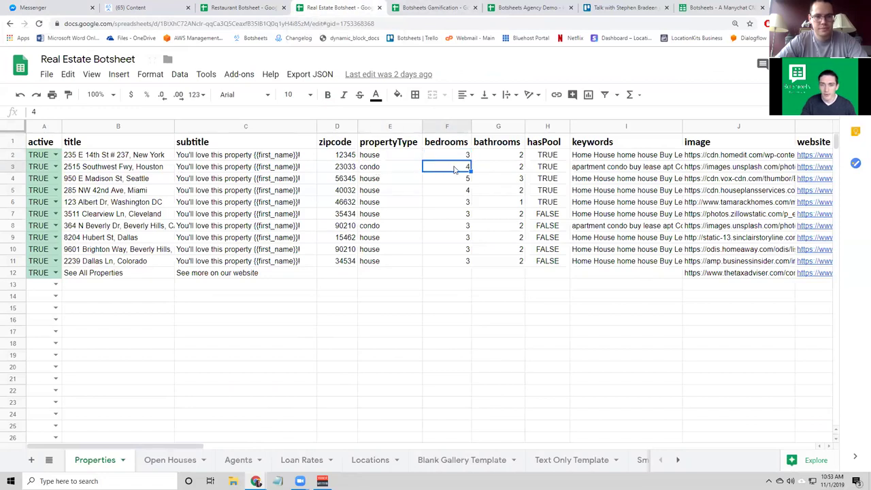
click(496, 167)
Step: Answer the search with Condo, 4+ bedrooms and 2+ bathrooms to get the Houston listing
click(56, 6)
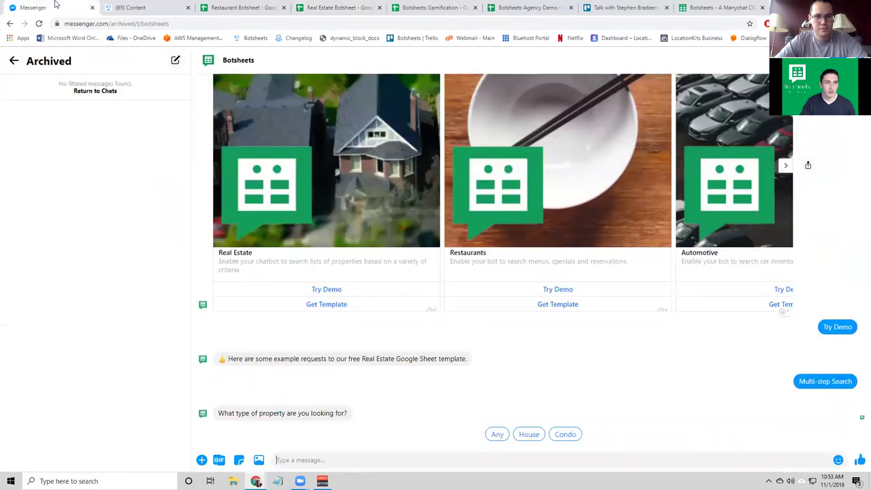
click(566, 434)
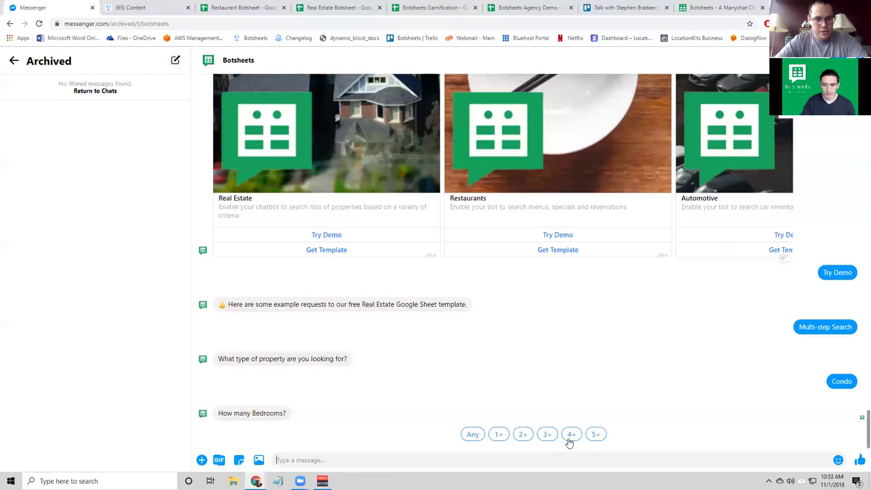
click(571, 435)
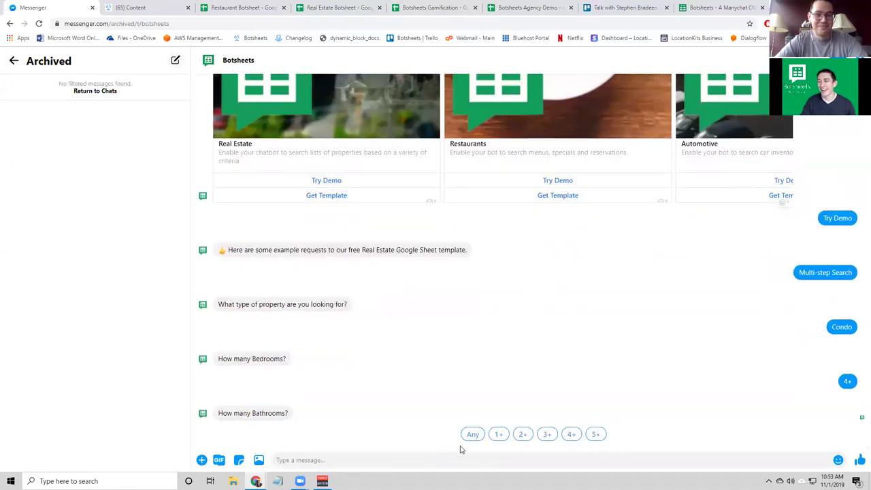
click(523, 435)
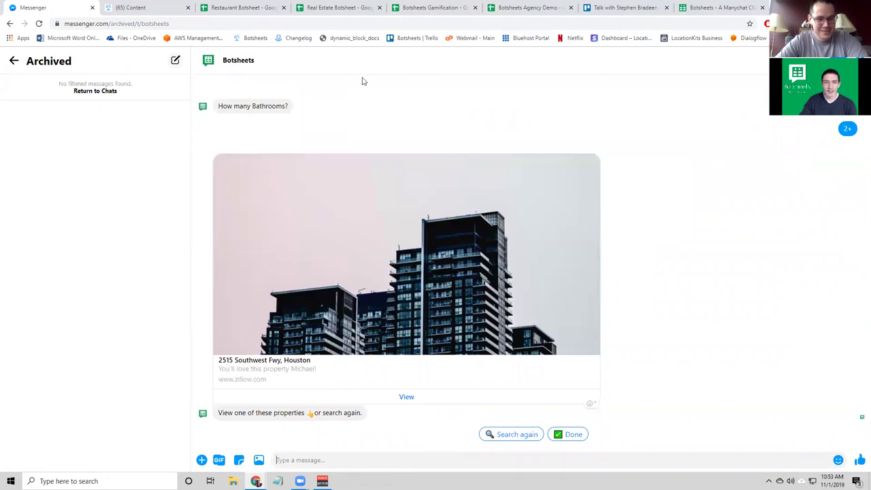
key(ctrl+4)
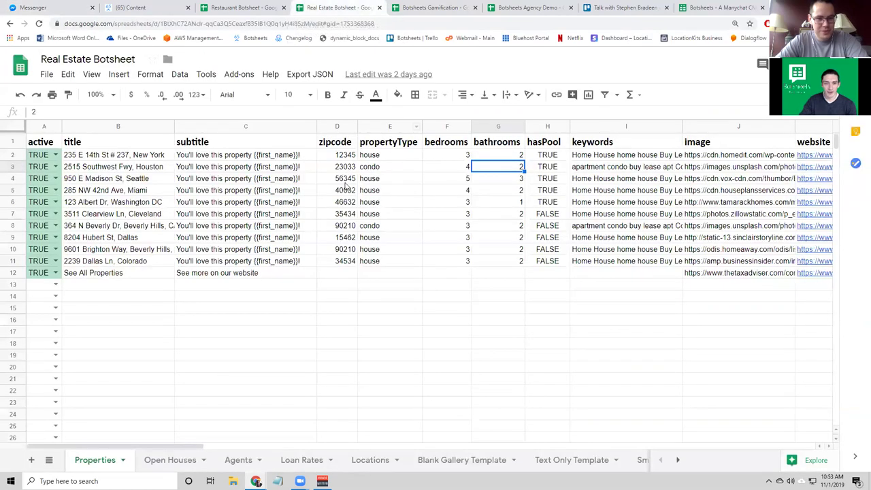
click(145, 170)
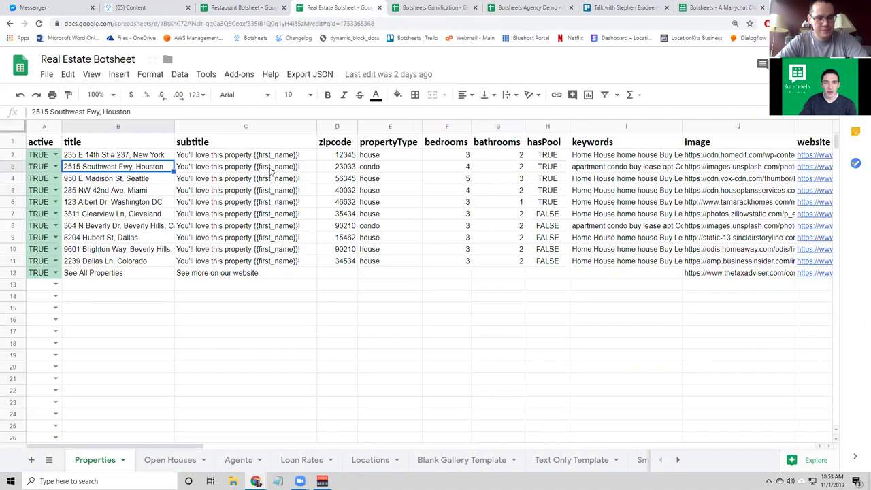
click(64, 7)
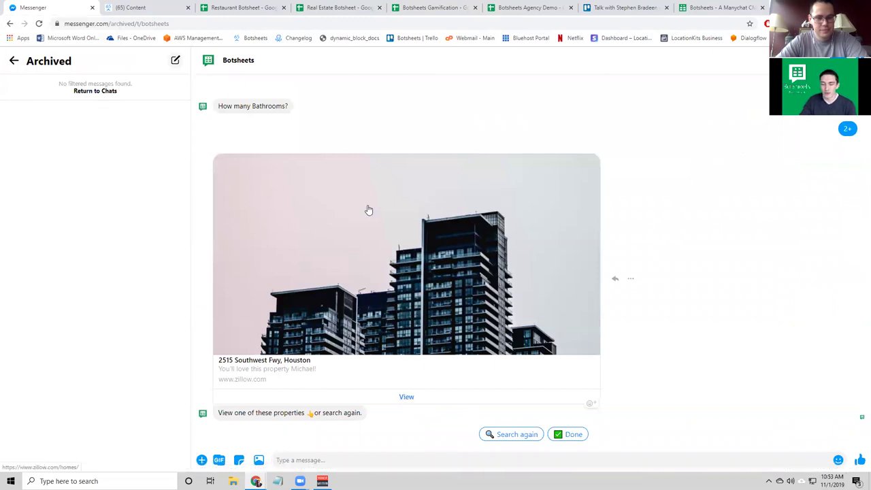
click(356, 5)
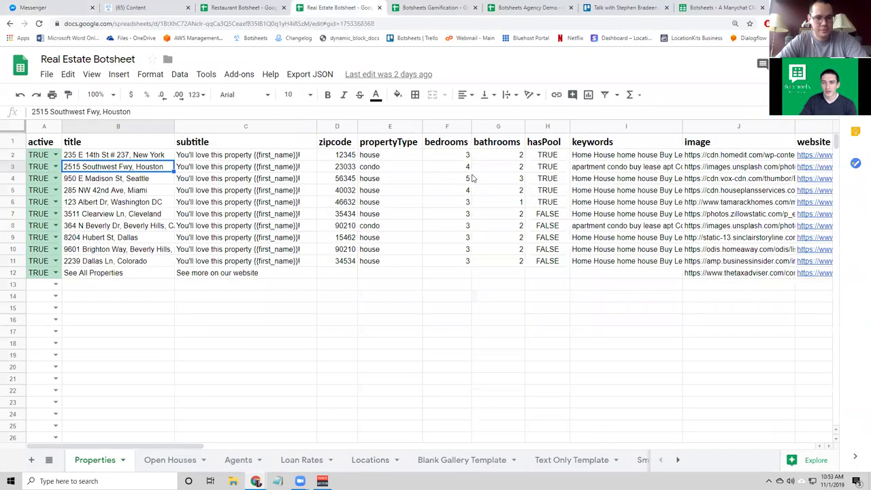
click(453, 170)
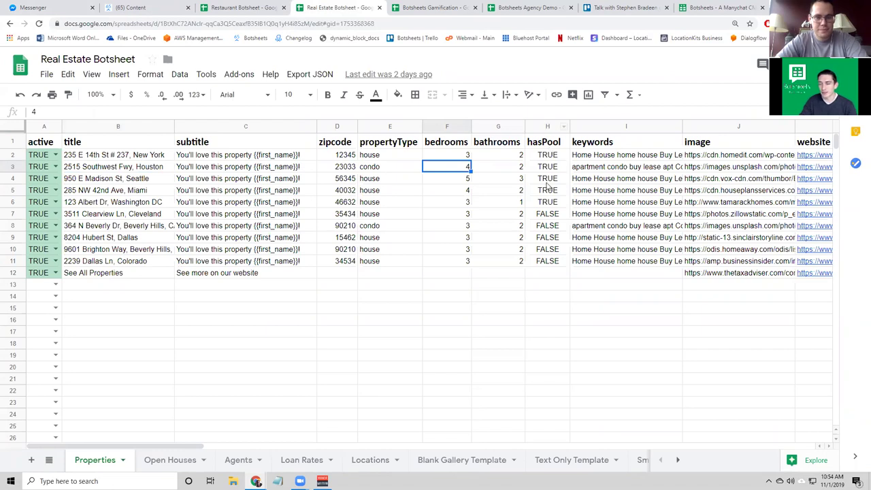
Step: Point out the Houston condo's hasPool value of TRUE in cell H3 of the Properties sheet
click(548, 169)
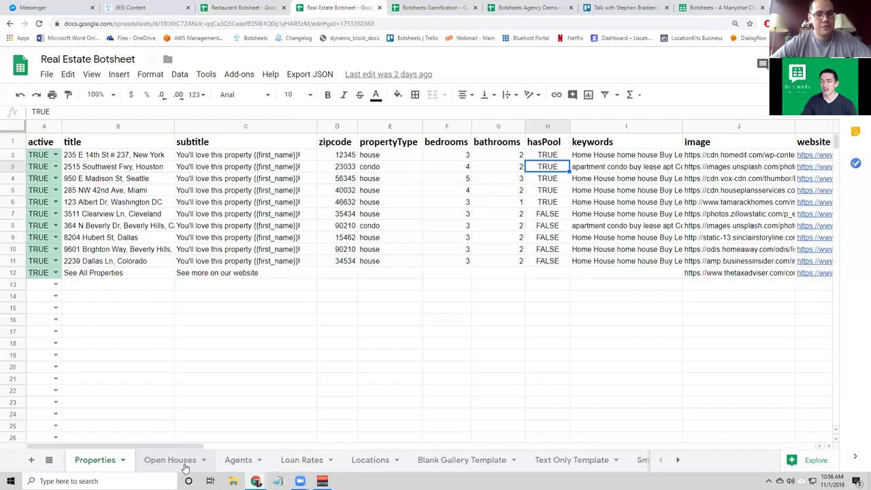
Step: Return to the Botsheets chat and answer Done to end the property search
click(34, 7)
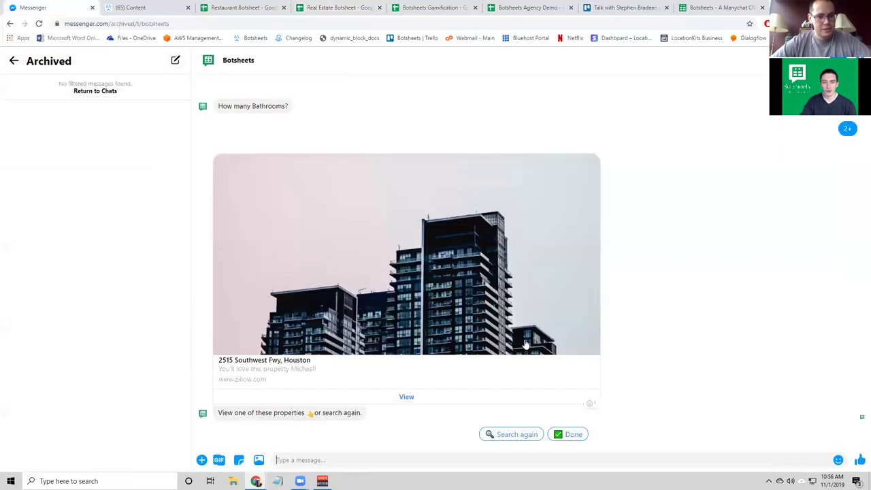
scroll(561, 369, up, 3)
scroll(560, 379, down, 3)
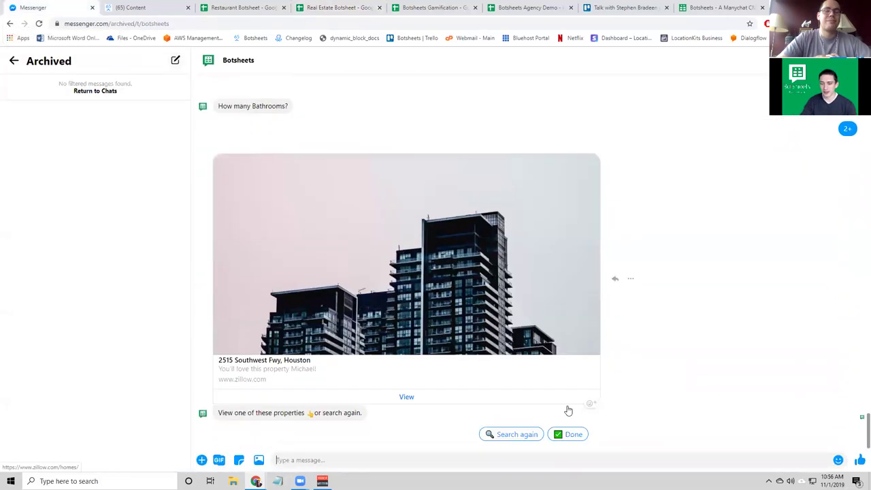
click(574, 437)
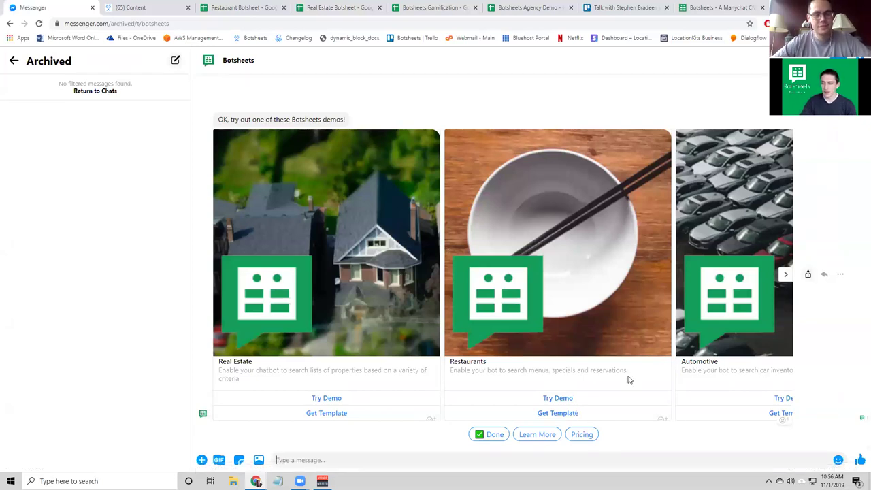
Step: Advance the demo carousel past Automotive to the eCommerce, Health & Beauty, Recruiting and Classic cards
click(786, 275)
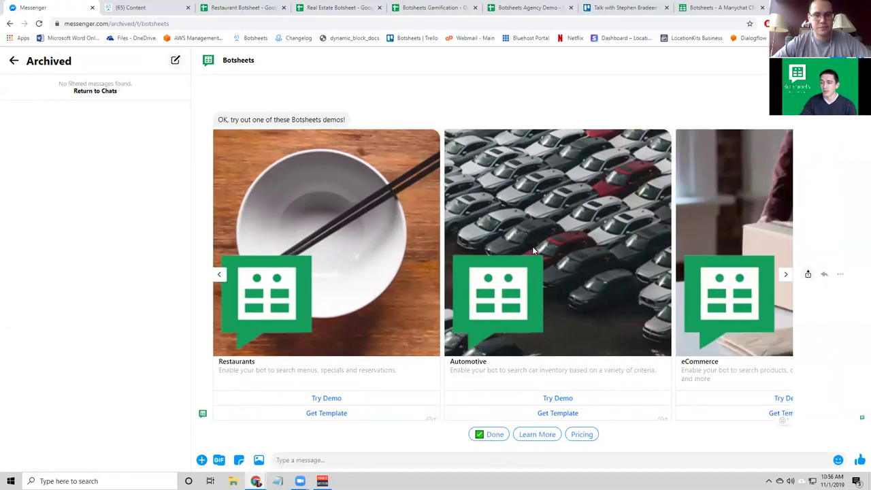
click(786, 275)
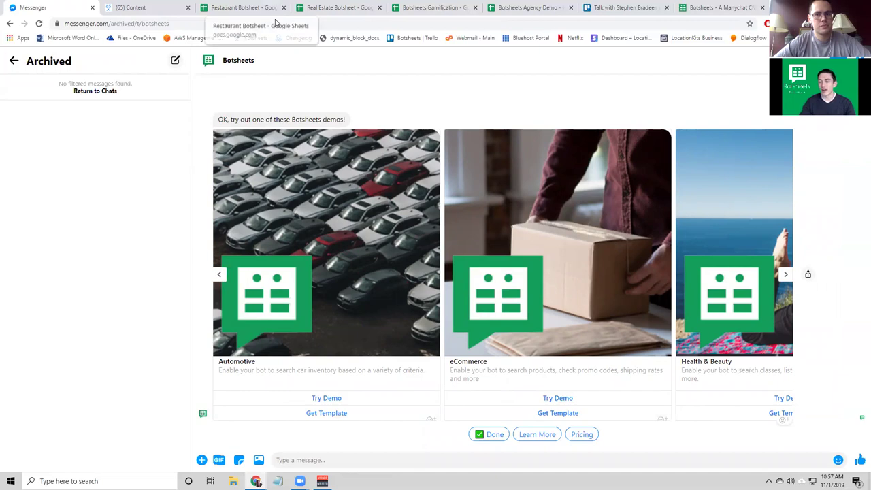
click(786, 274)
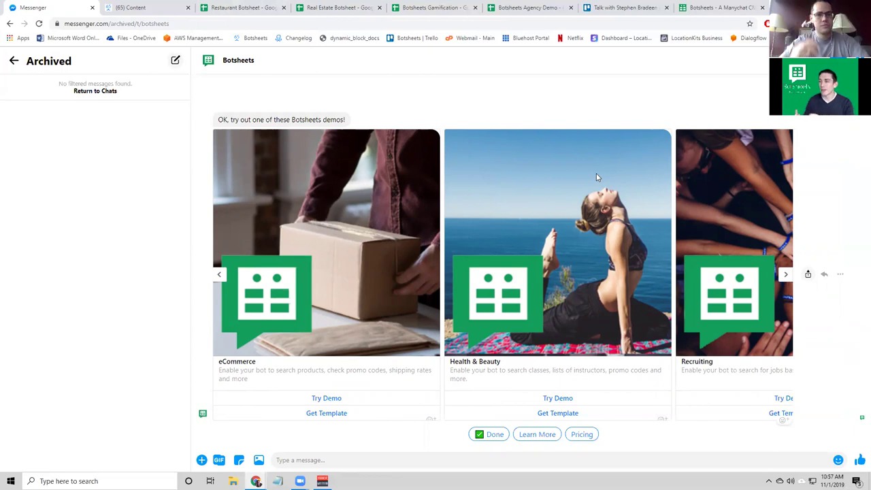
click(787, 275)
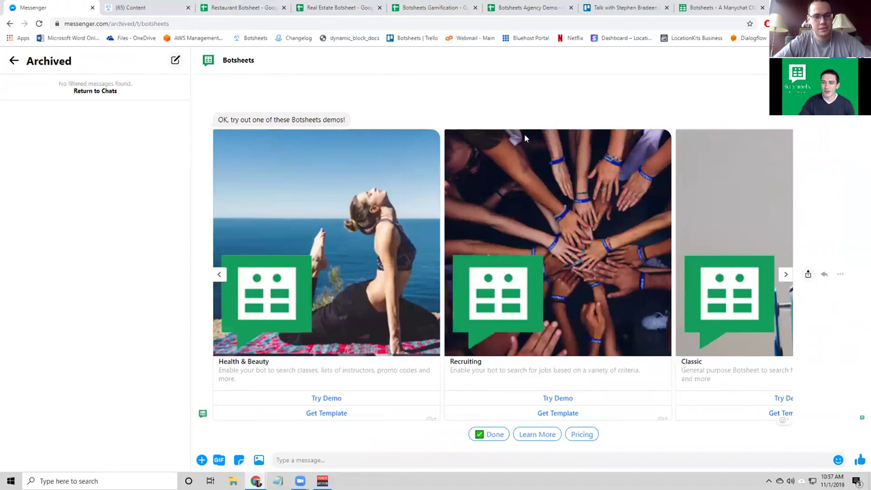
Step: Show the Classic demo card fully, then bring the Slot Bots chat window to the front
click(788, 275)
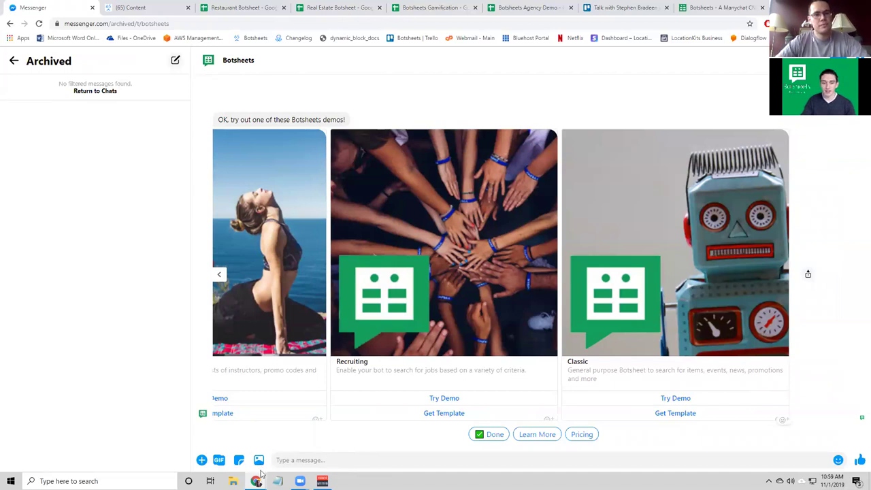
mouse_move(256, 470)
click(235, 449)
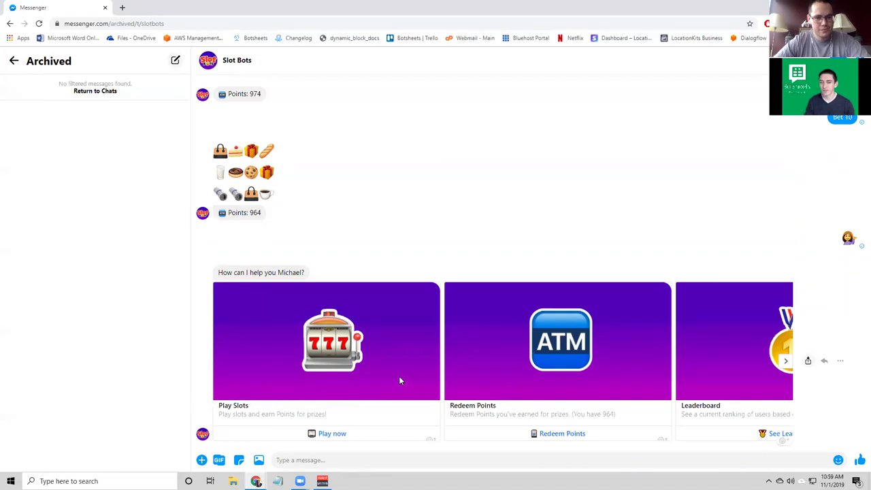
Step: Choose Play now on the Play Slots card to get the slot game carousel
click(340, 438)
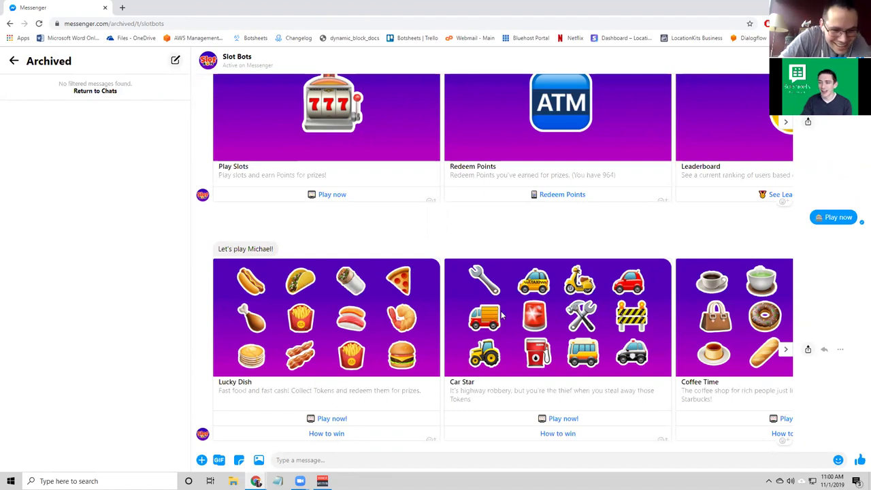
Step: Page through the slot games and start Fruit Warrior, which shows 964 points
click(786, 349)
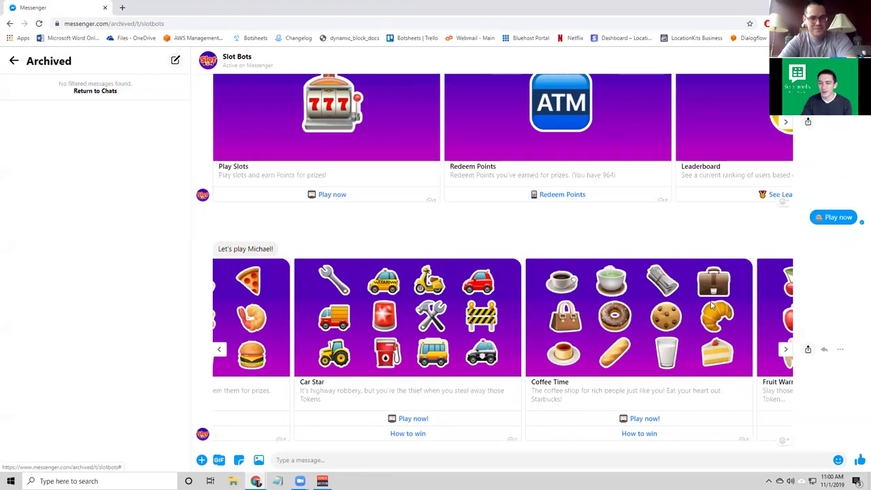
click(787, 350)
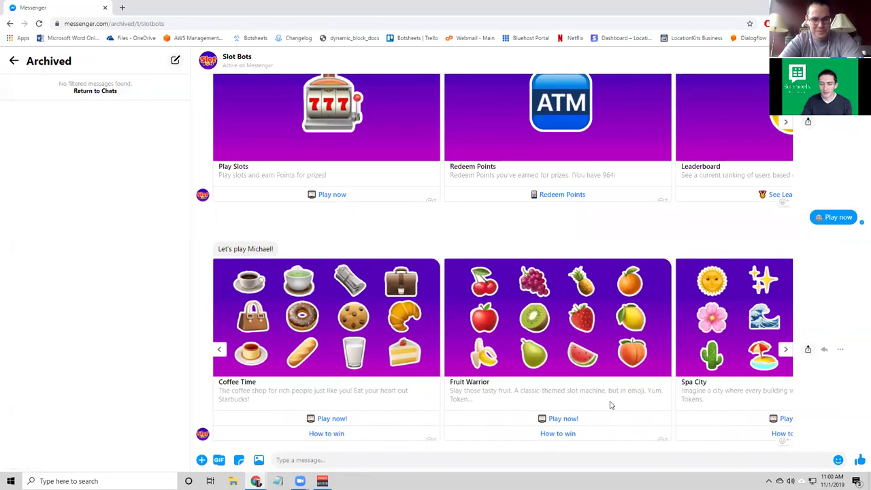
click(574, 421)
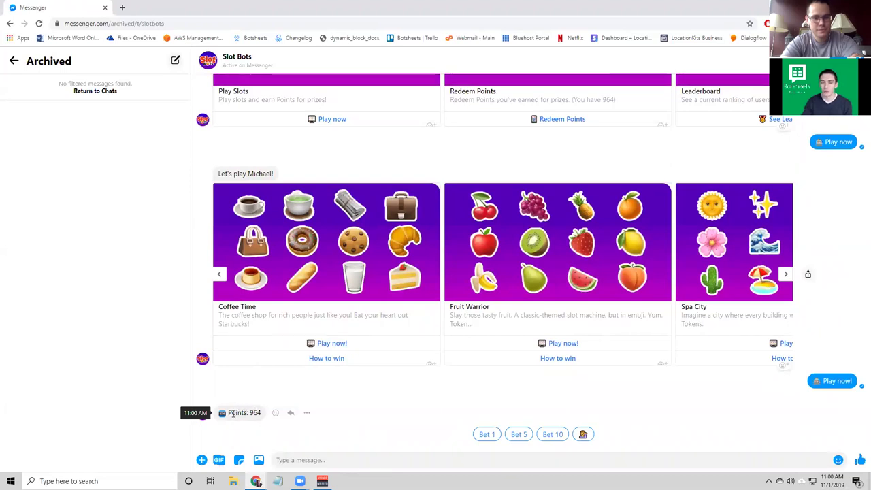
Step: Play two Bet 10 spins, ending at 994 points after a +50 win
click(554, 436)
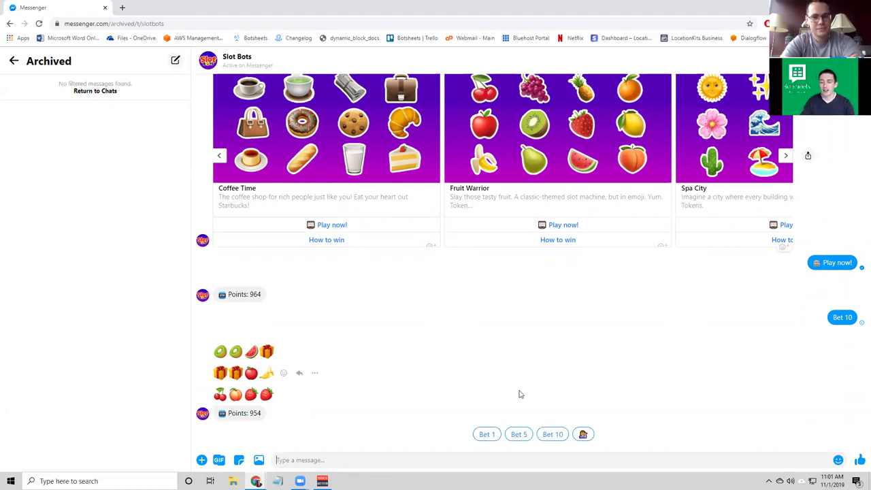
click(549, 434)
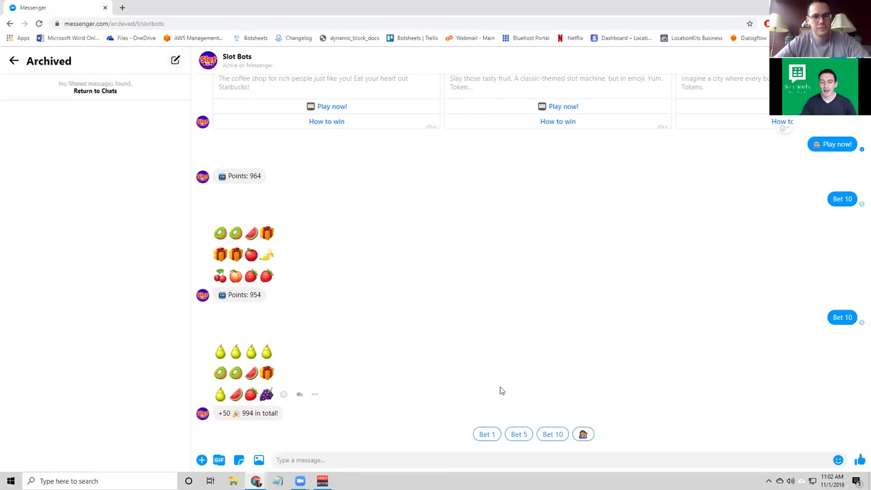
Step: Return to the main menu and view the leaderboard, ranking the user 7th with 1408 earned
click(586, 434)
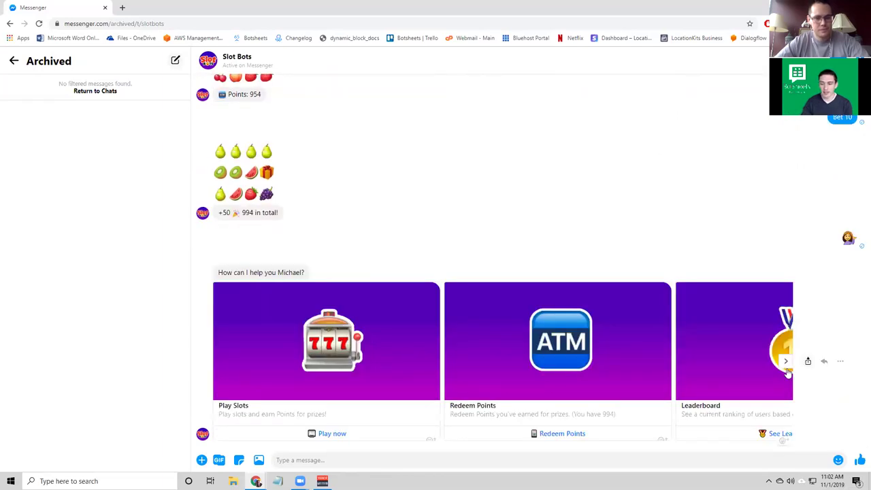
click(787, 365)
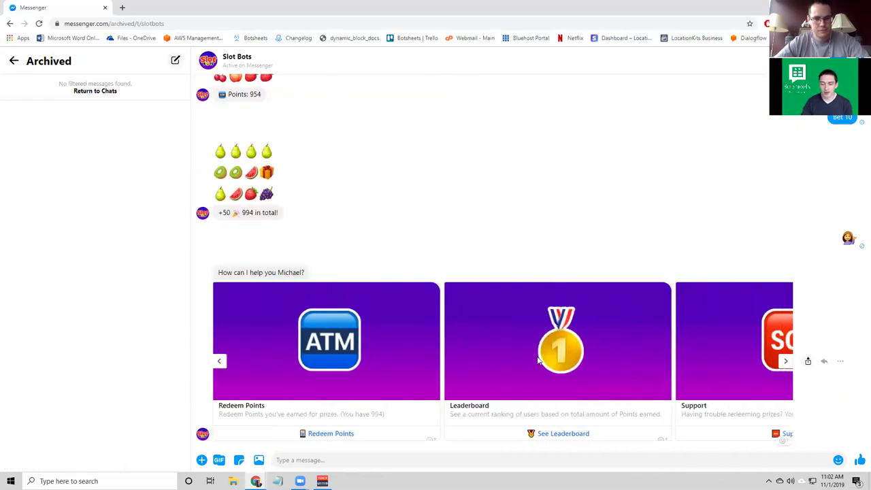
click(545, 434)
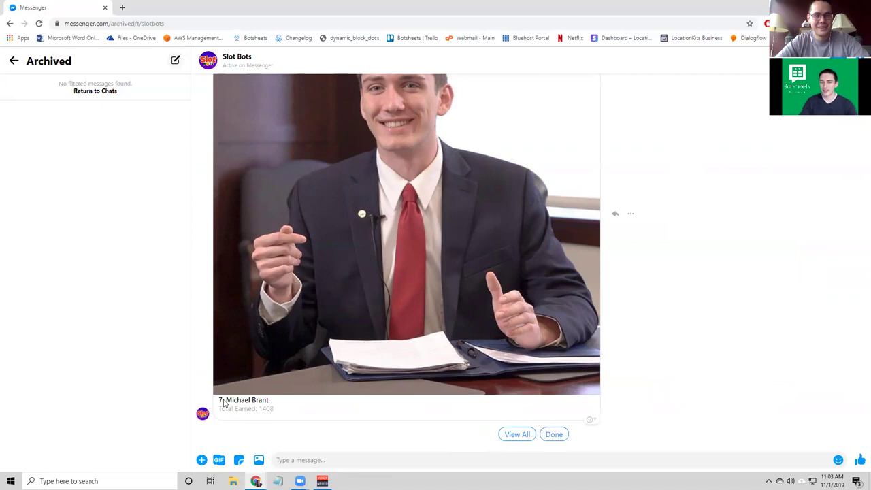
Step: Choose View All to list every leaderboard player, led by 19850 earned
click(521, 439)
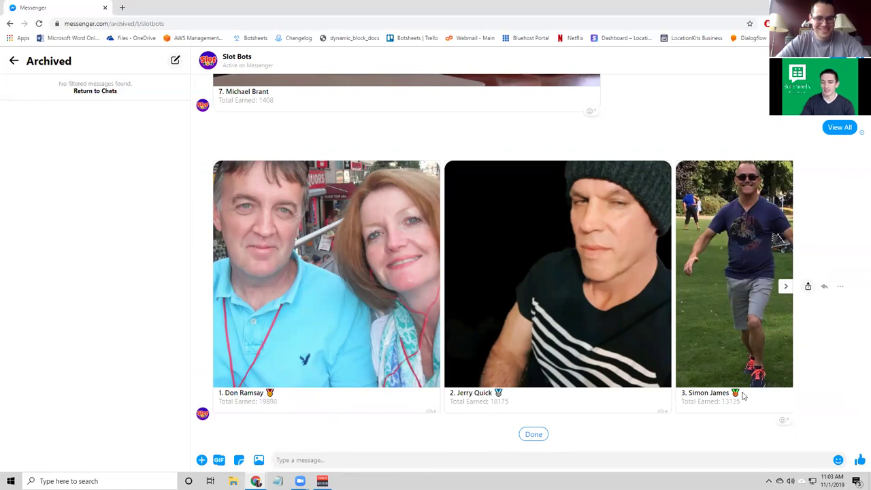
Step: Page the leaderboard to ranks 6, 7 and 8, with 5720, 1408 and 775 earned
click(785, 286)
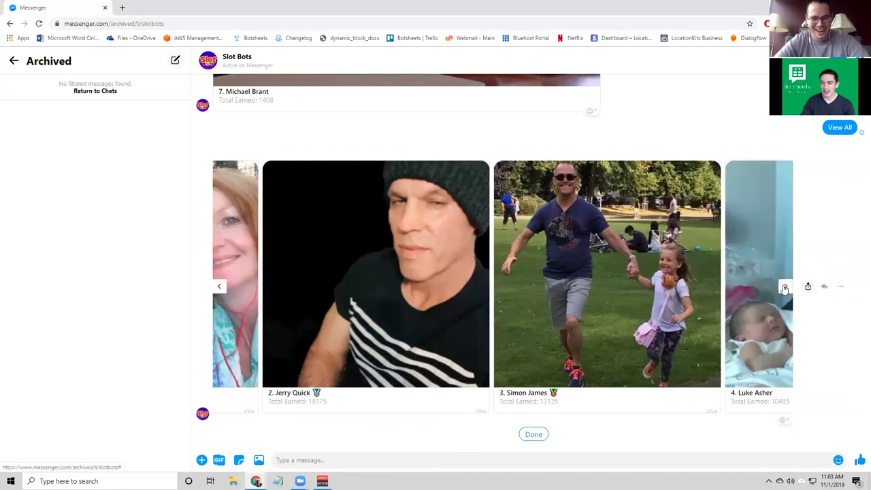
click(785, 287)
click(785, 287)
click(785, 288)
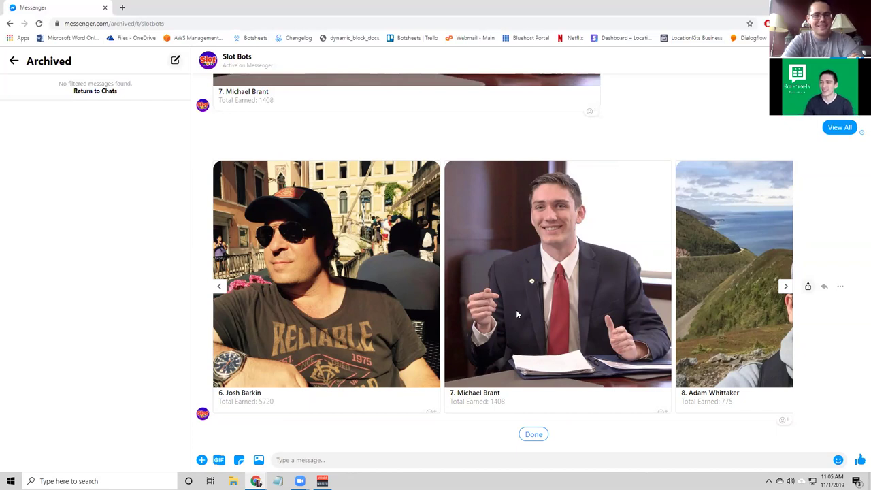
Step: Finish the leaderboard with Done, ask for Something else, then request to redeem points
click(537, 437)
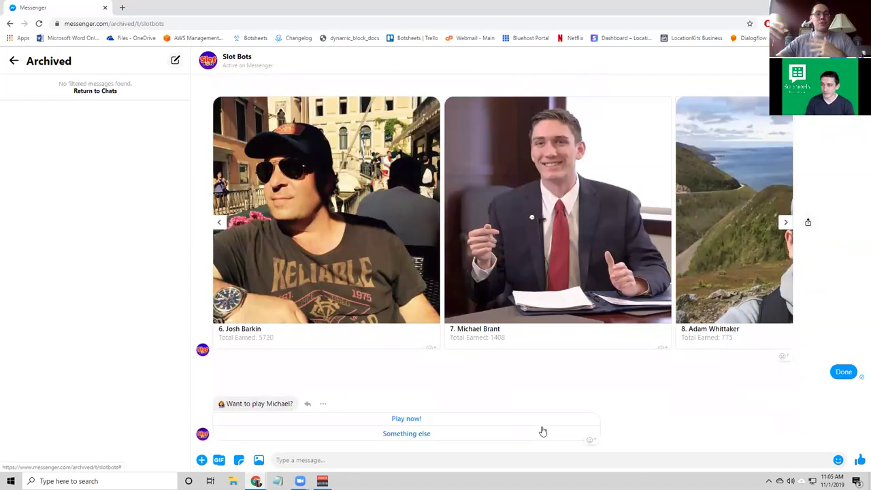
click(429, 435)
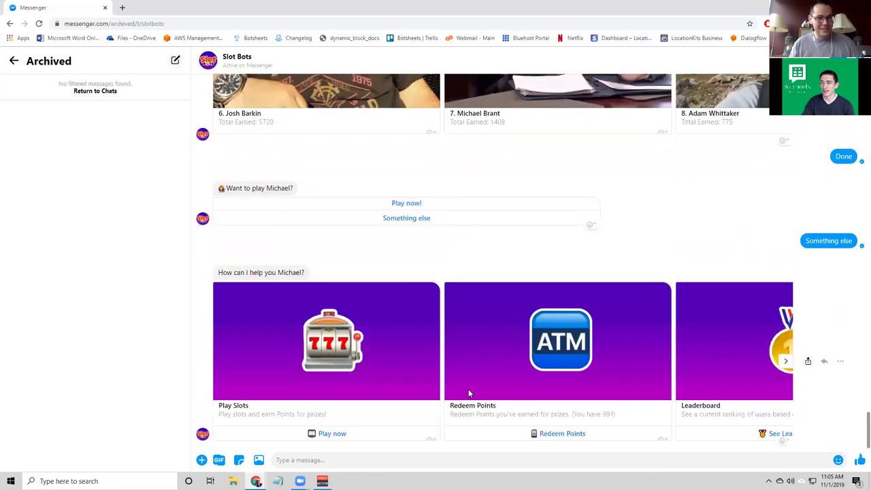
click(551, 436)
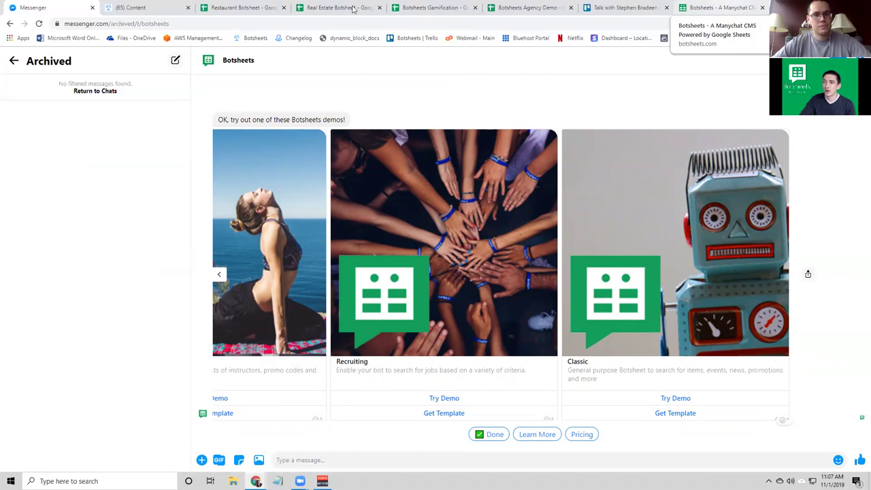
Step: On the Botsheets site, go from Get Started Free to the Get a Template page
click(727, 6)
click(439, 401)
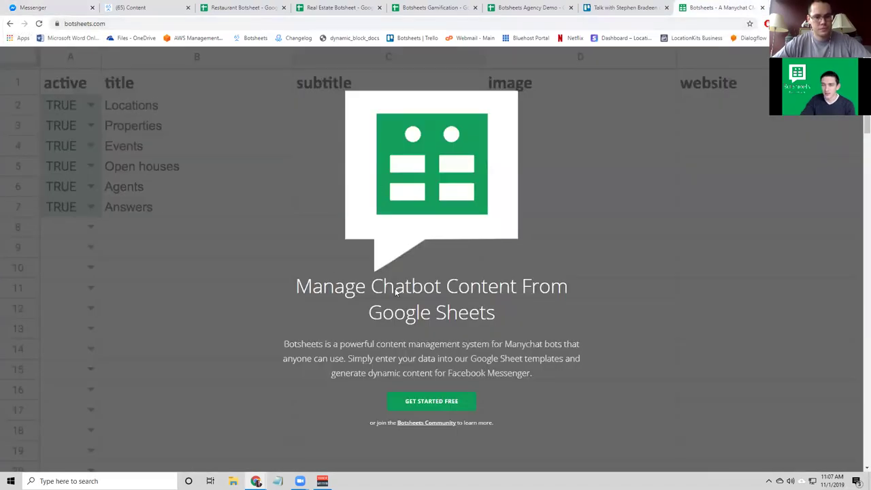
scroll(327, 289, down, 1)
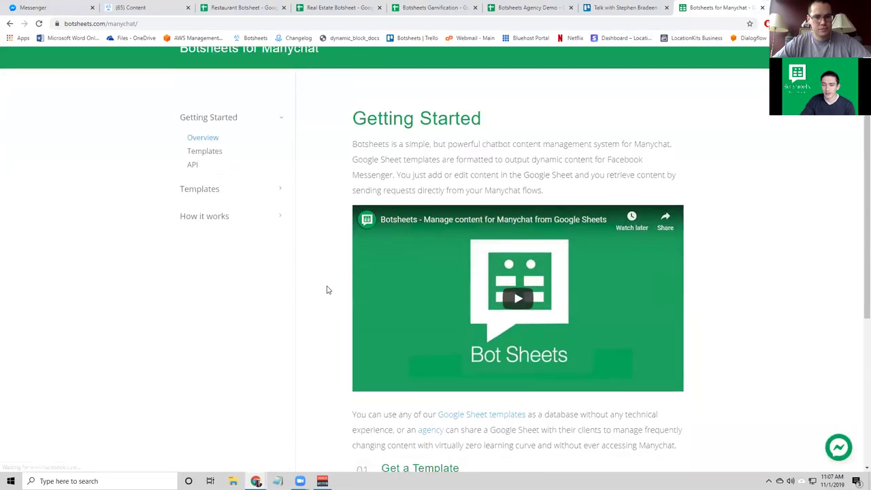
scroll(365, 323, down, 2)
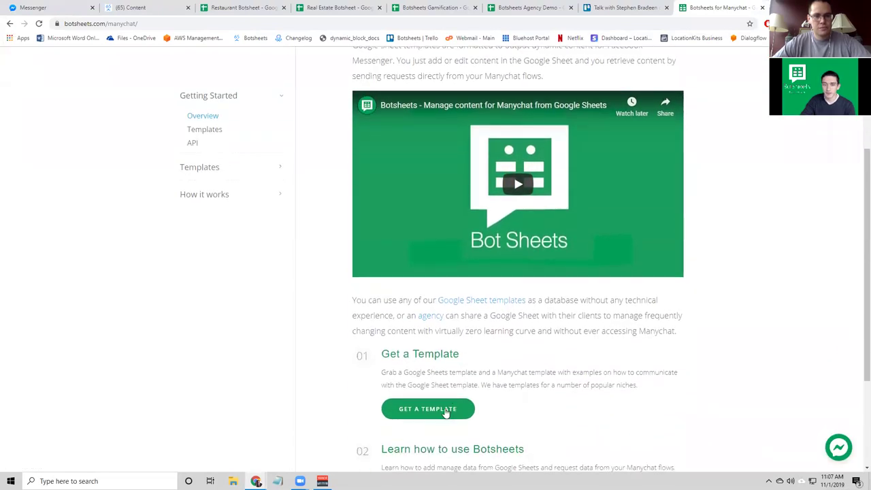
click(443, 412)
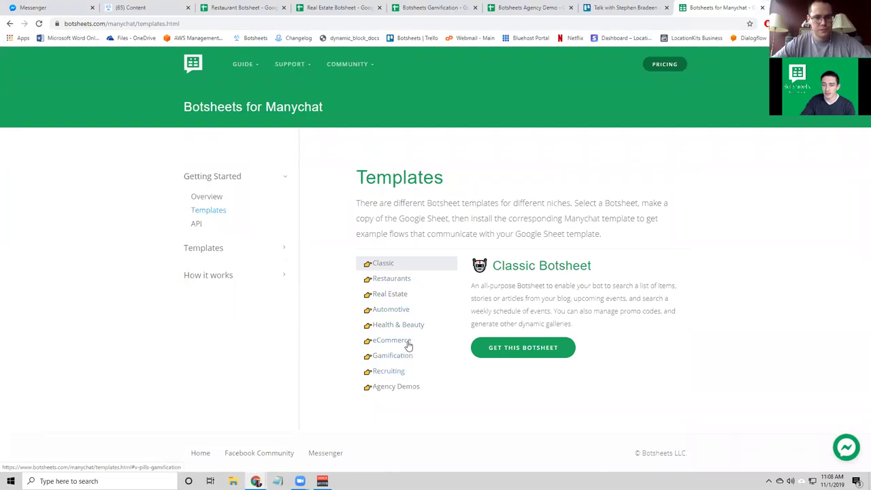
Step: View the Restaurants template description, then the Agency Demos description
click(403, 282)
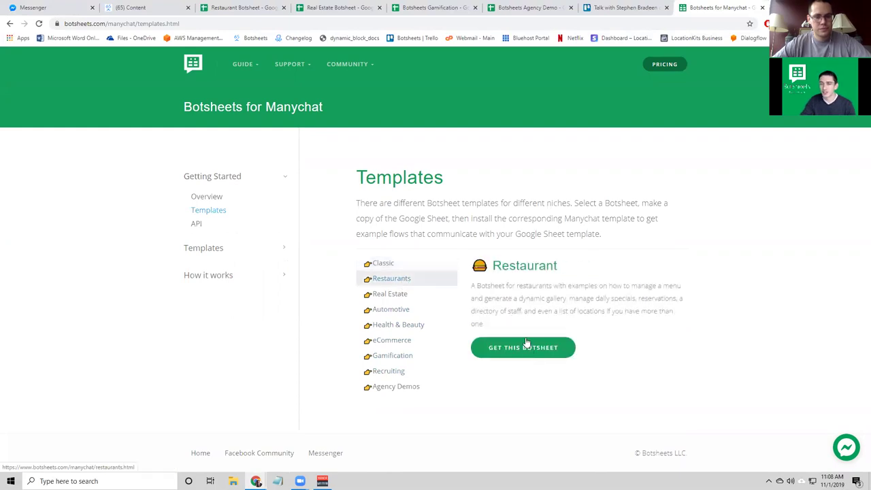
click(403, 389)
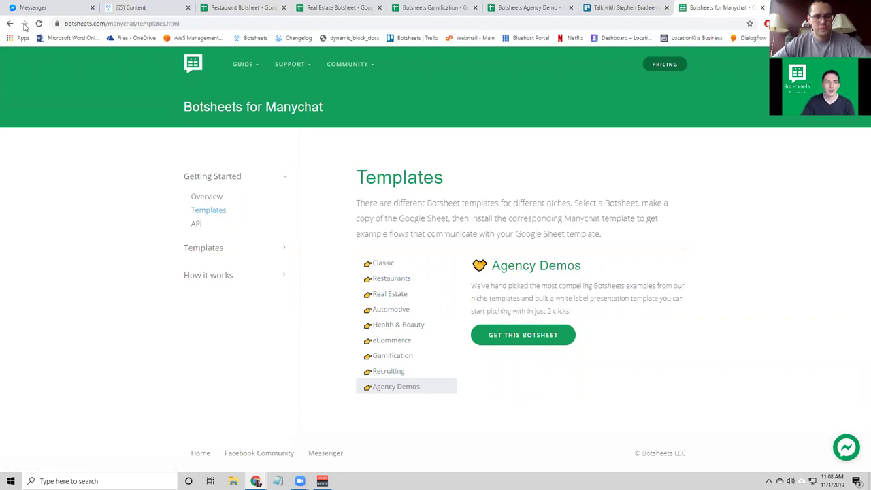
Step: Return to the Botsheets Messenger chat and page the carousel back to Health & Beauty and eCommerce
click(40, 6)
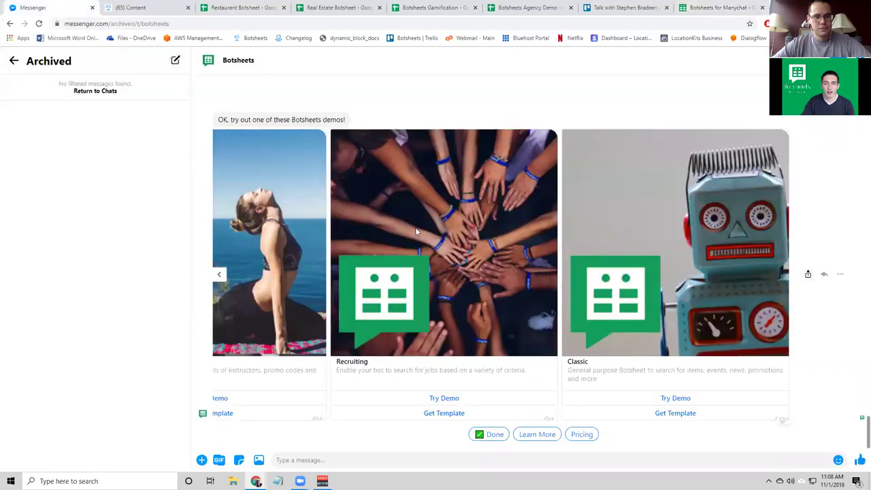
click(219, 274)
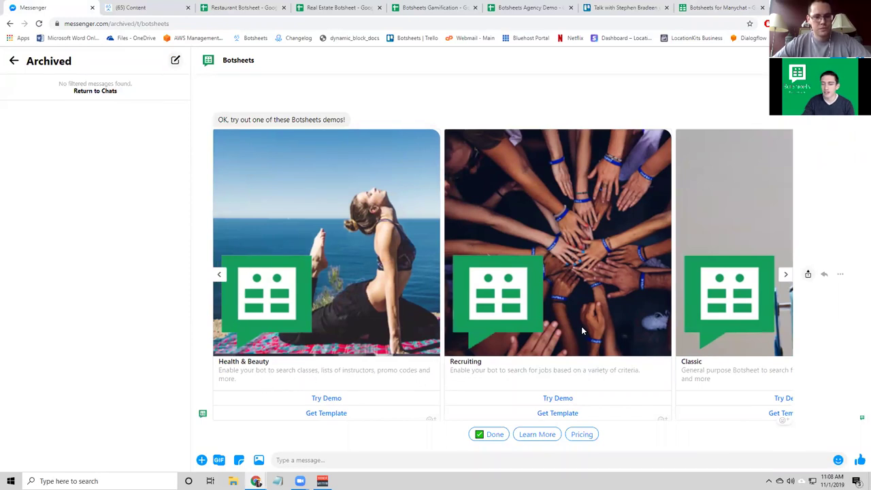
click(220, 276)
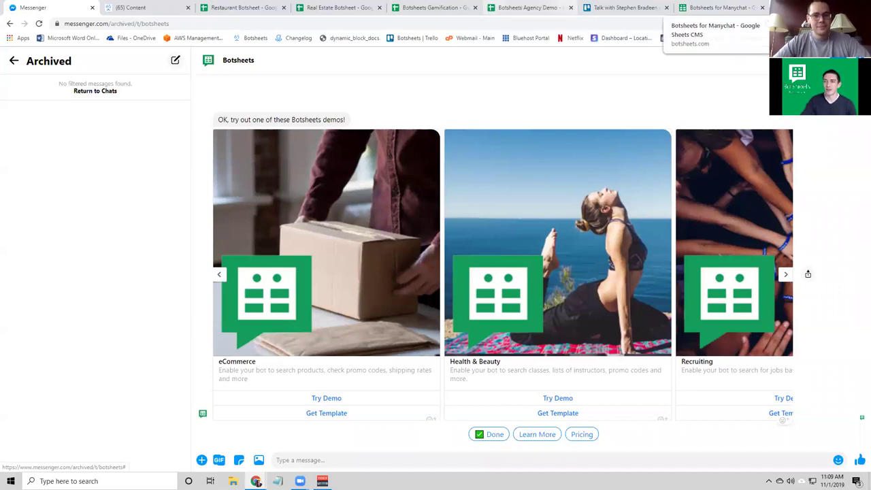
Step: Switch to the Botsheets for Manychat tab and expand the guide's Templates sidebar section
click(712, 8)
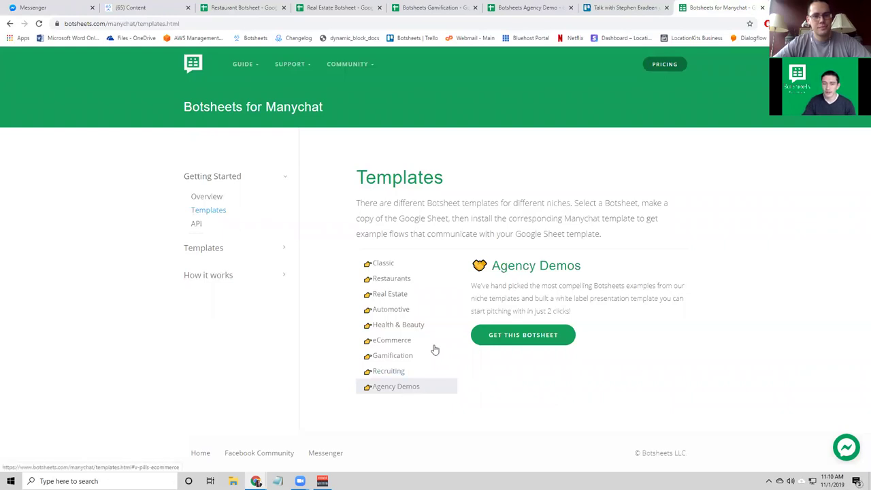
click(279, 249)
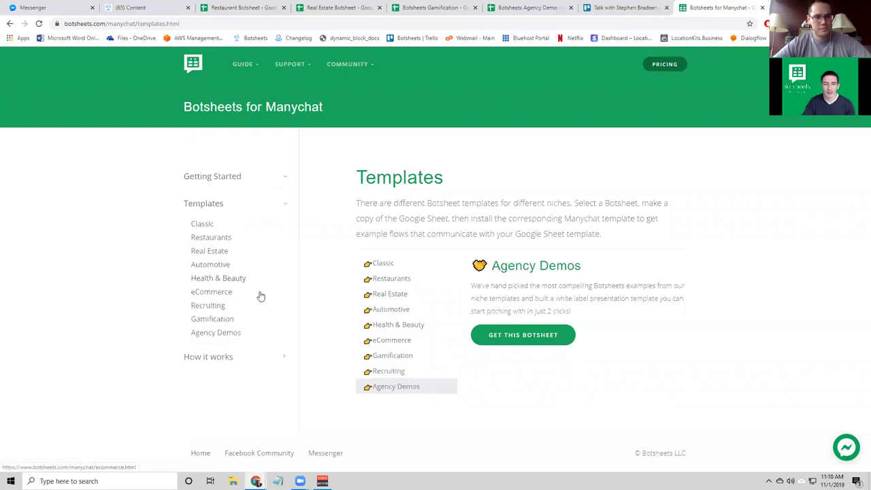
Step: Select Gamification to show its leaderboard, trivia, slot machine and rewards description
click(398, 357)
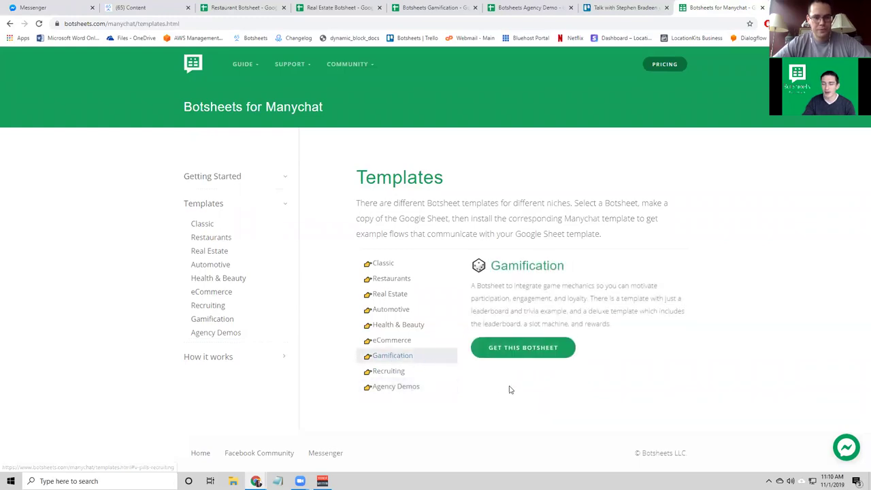